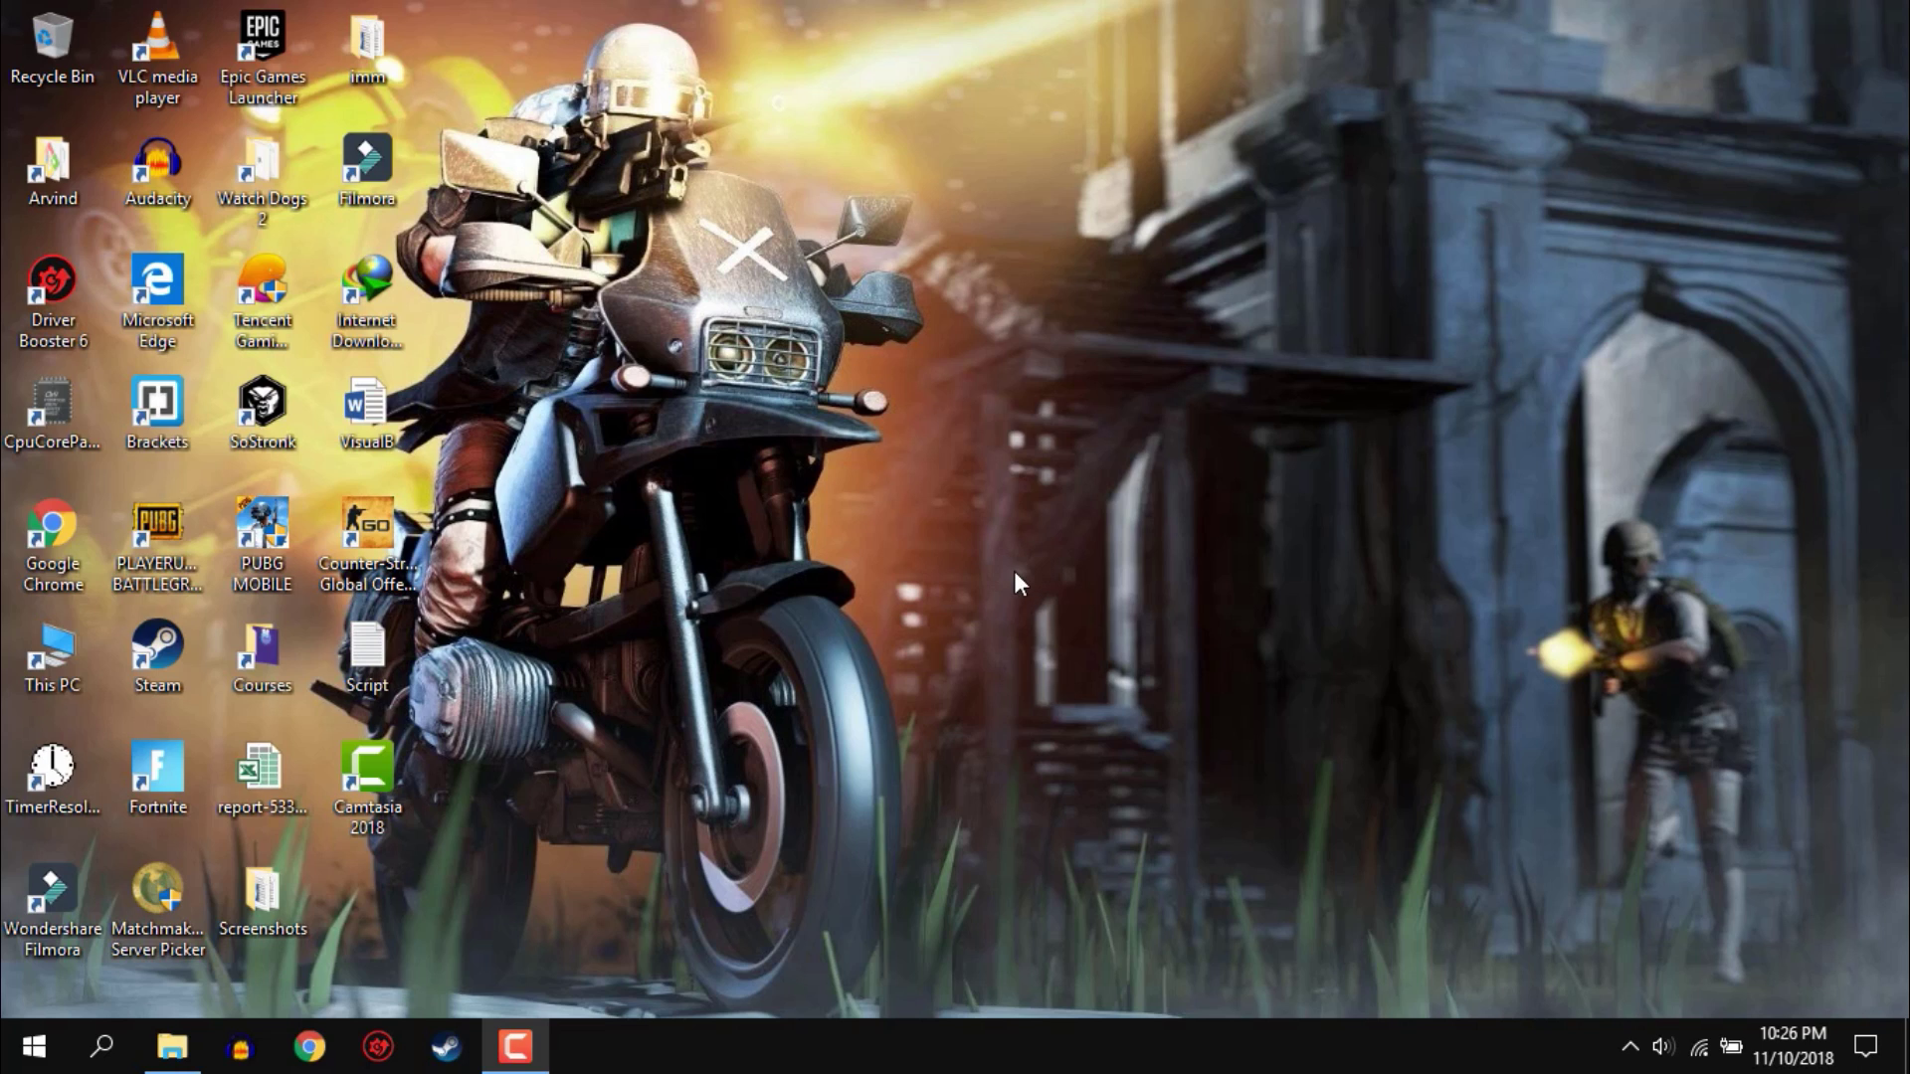
- Launch PUBG MOBILE, then open Tencent Gaming Buddy's file location from Task Manager
double_click(263, 544)
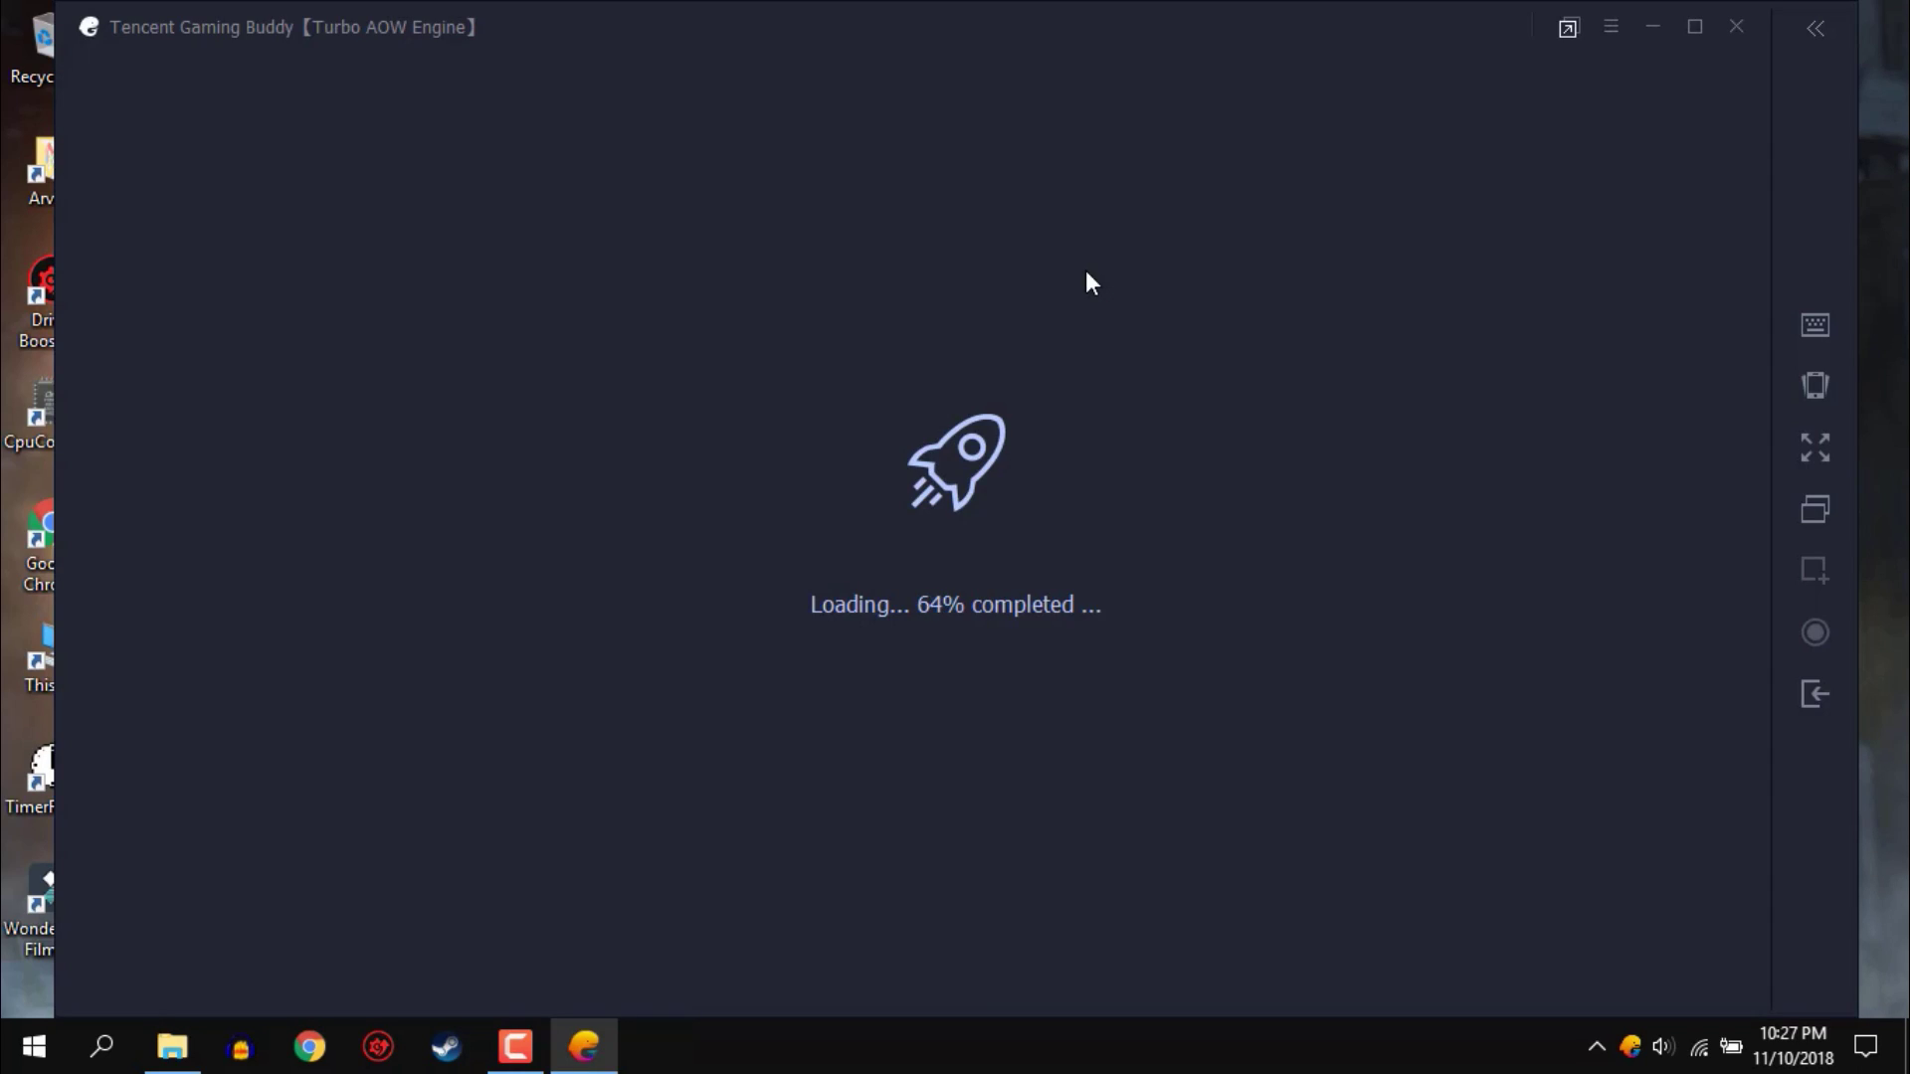
key(ctrl+shift+Escape)
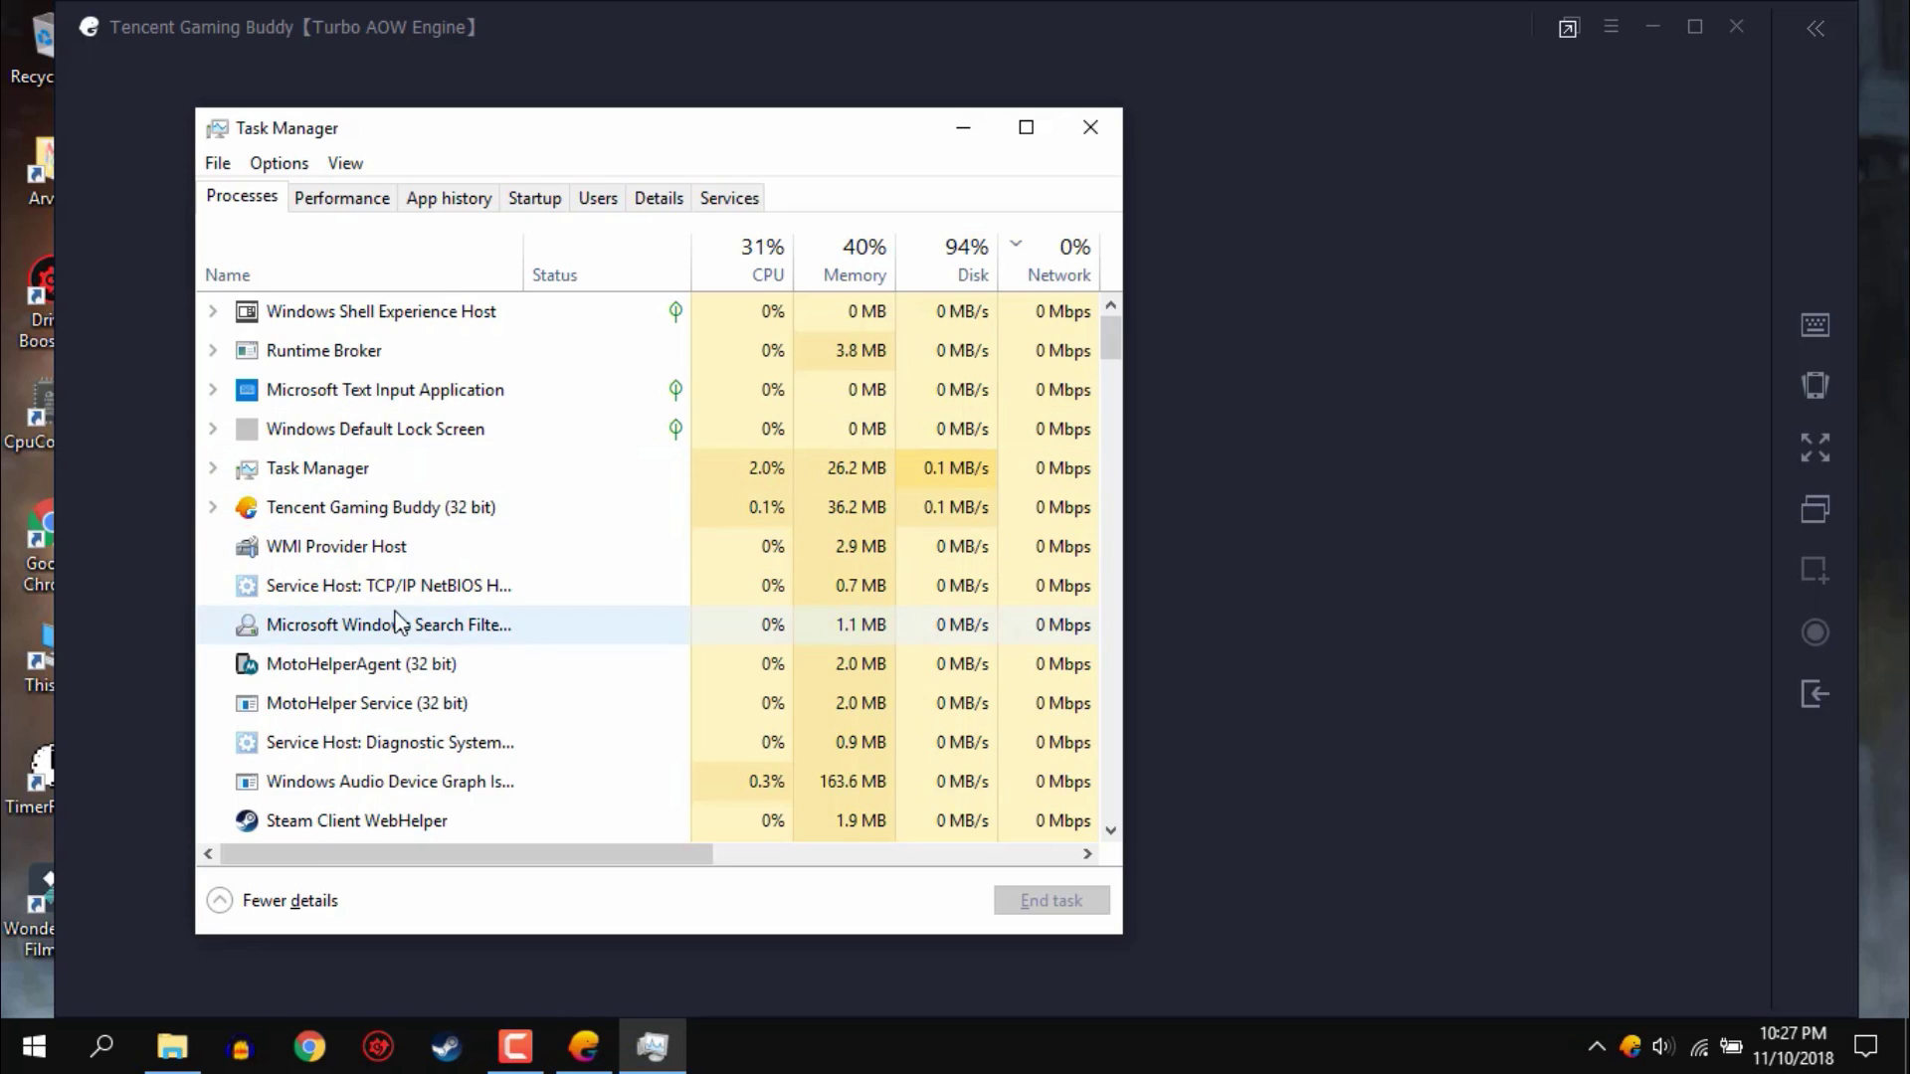
right_click(454, 509)
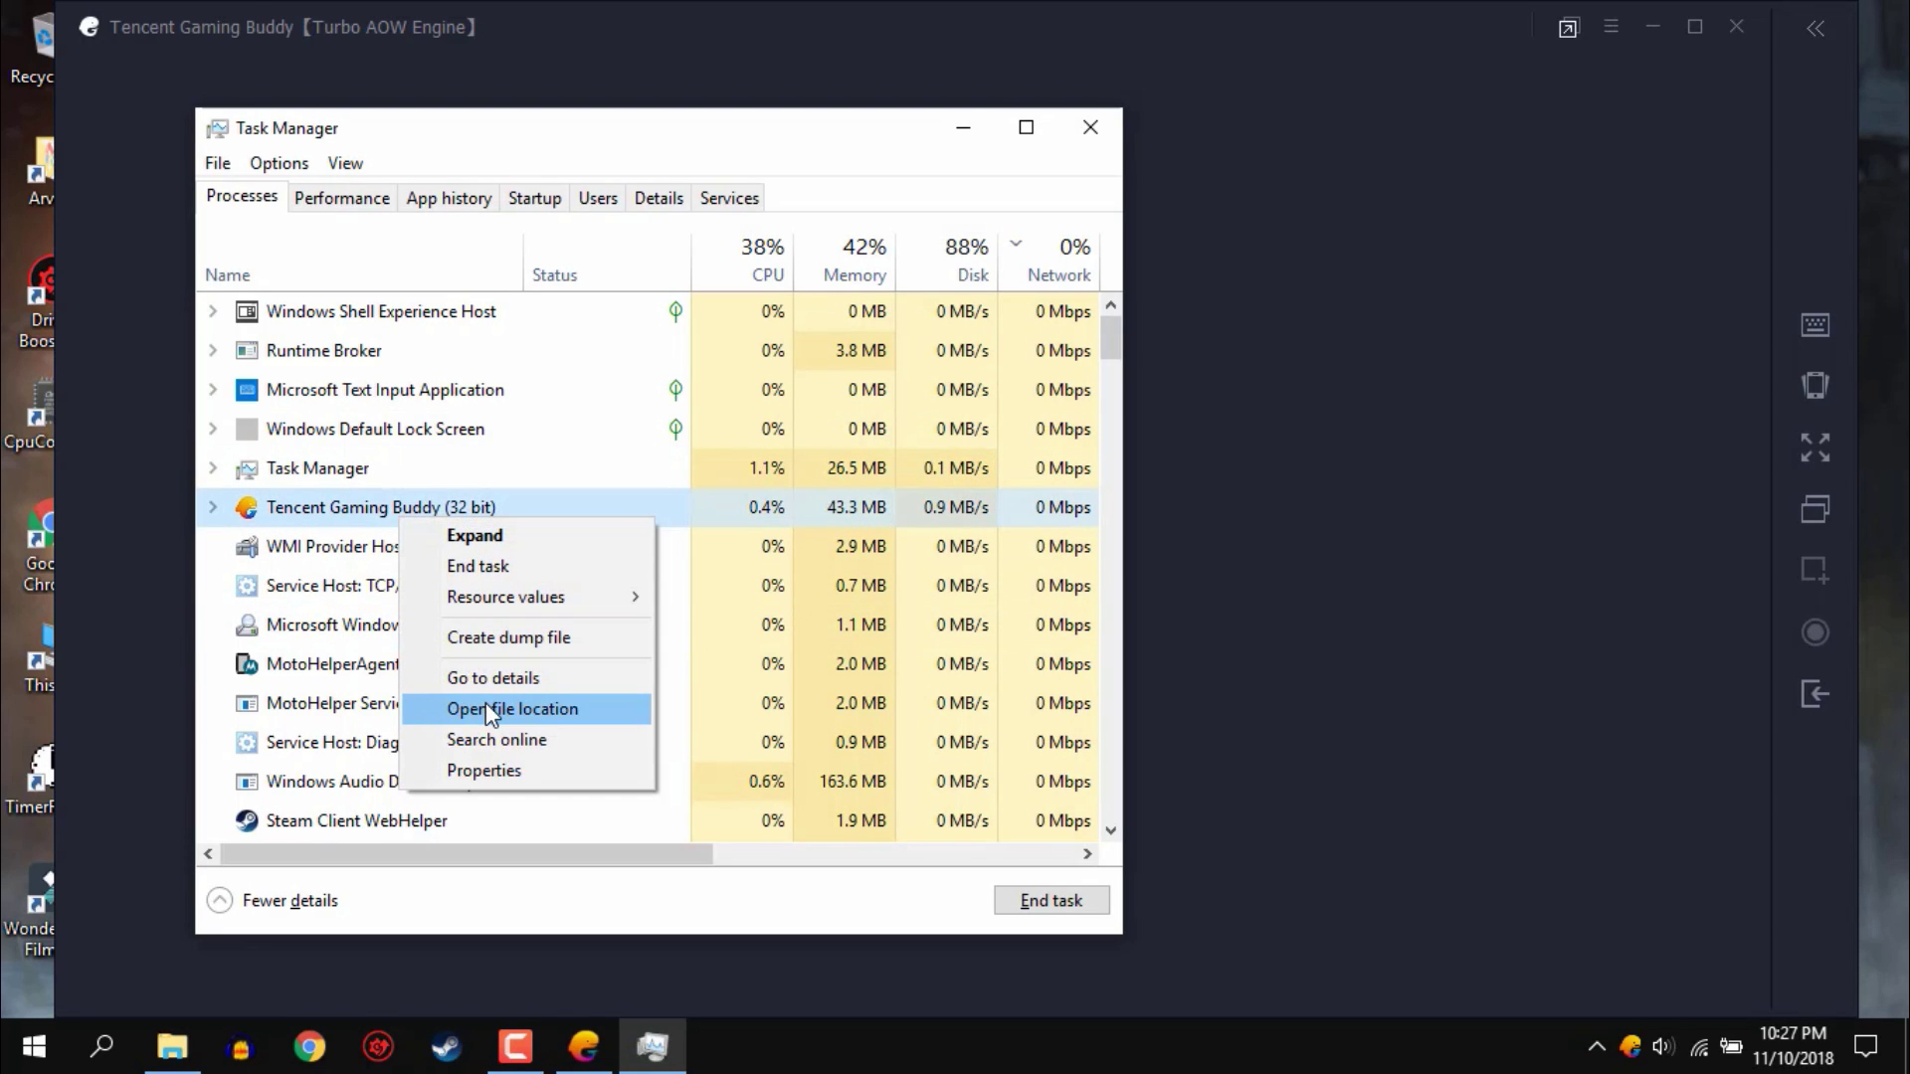
click(511, 709)
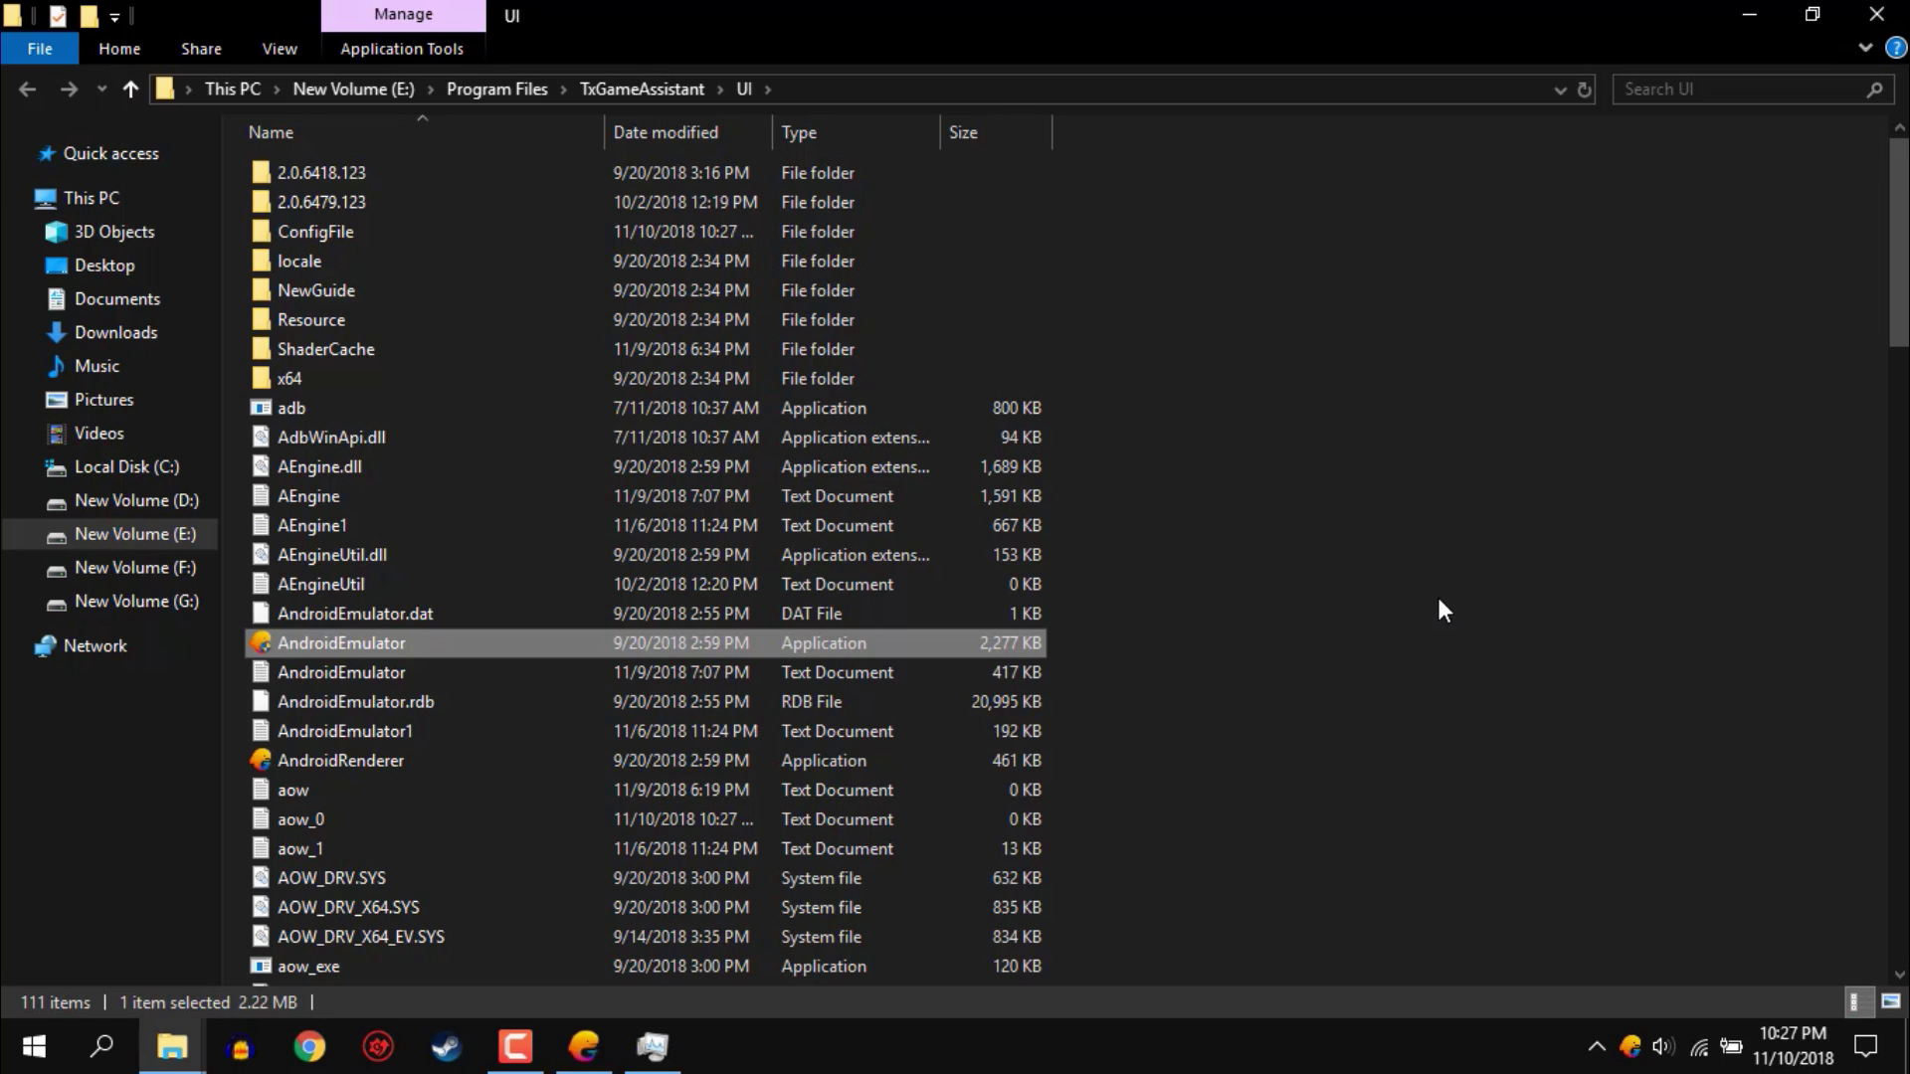
- Disable fullscreen optimizations in AndroidEmulator's Compatibility properties
right_click(596, 643)
click(702, 996)
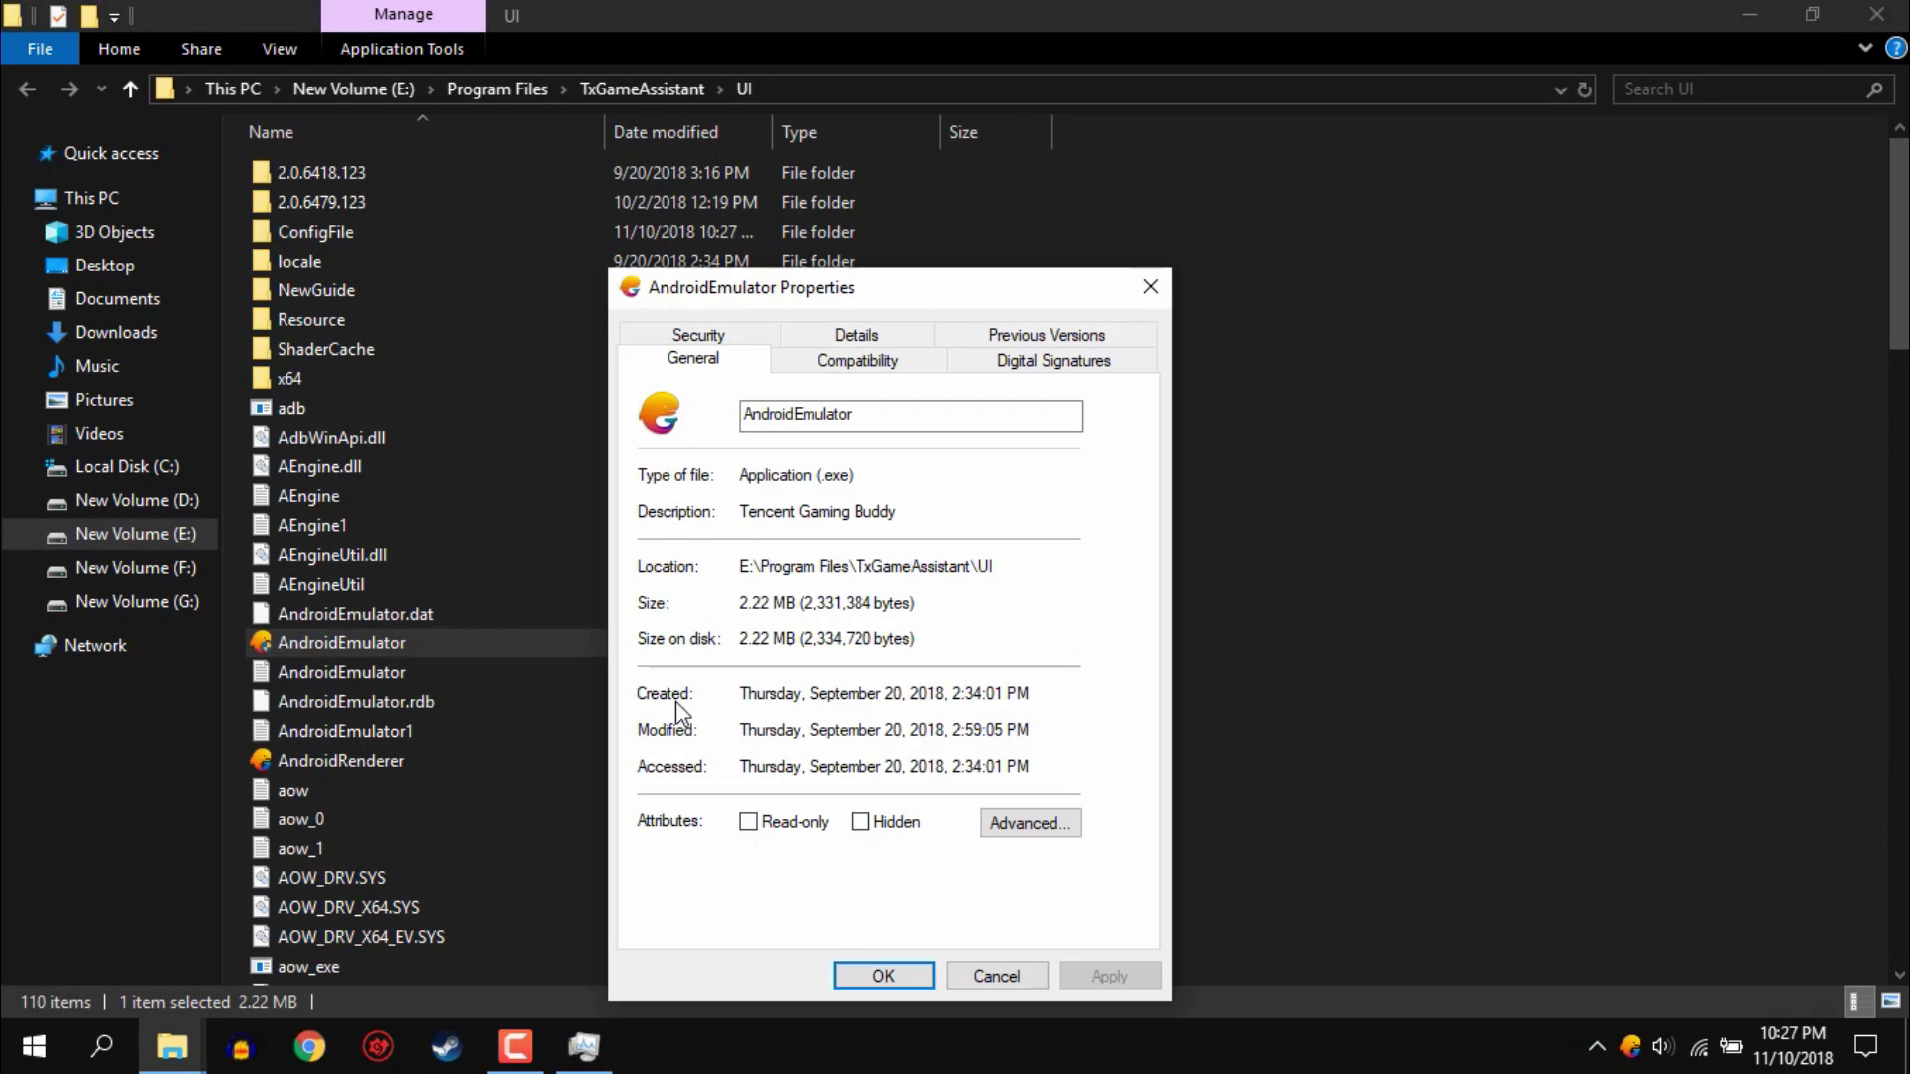
click(858, 361)
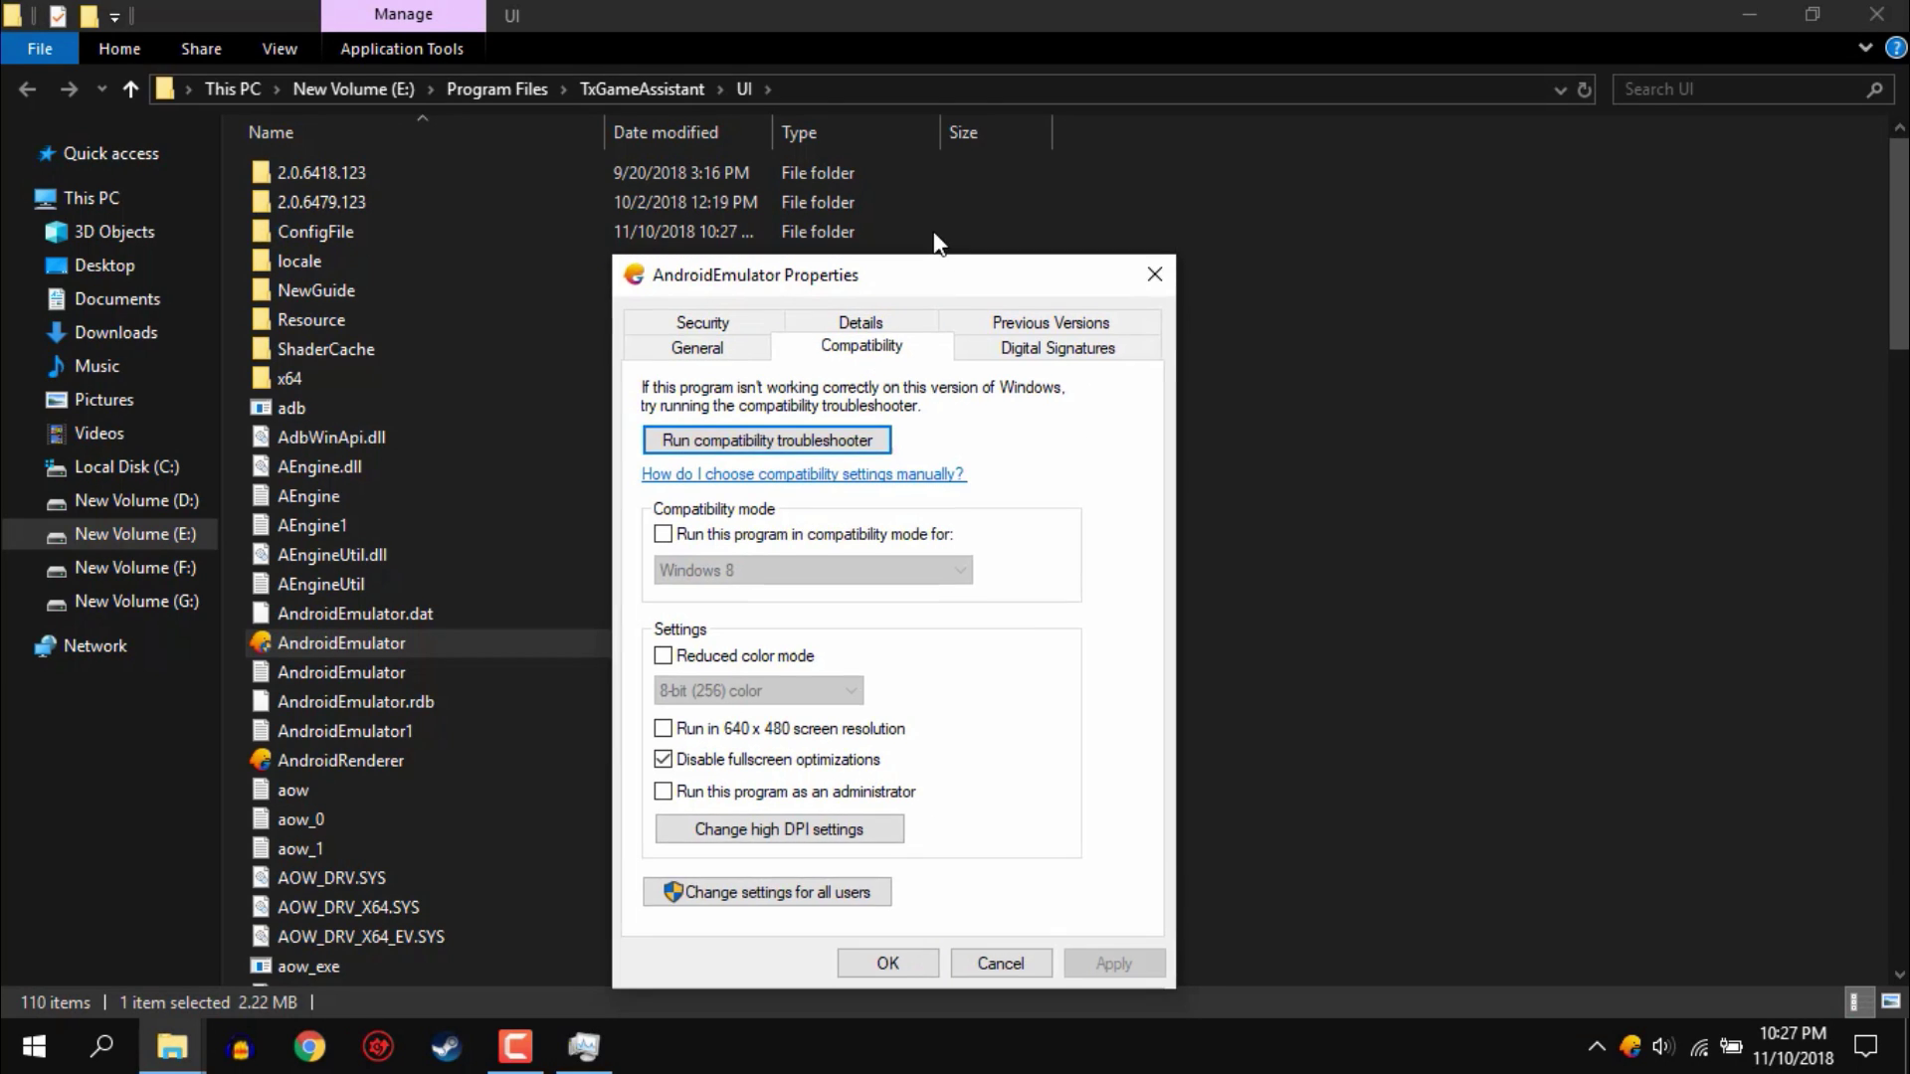
drag(926, 288, 954, 218)
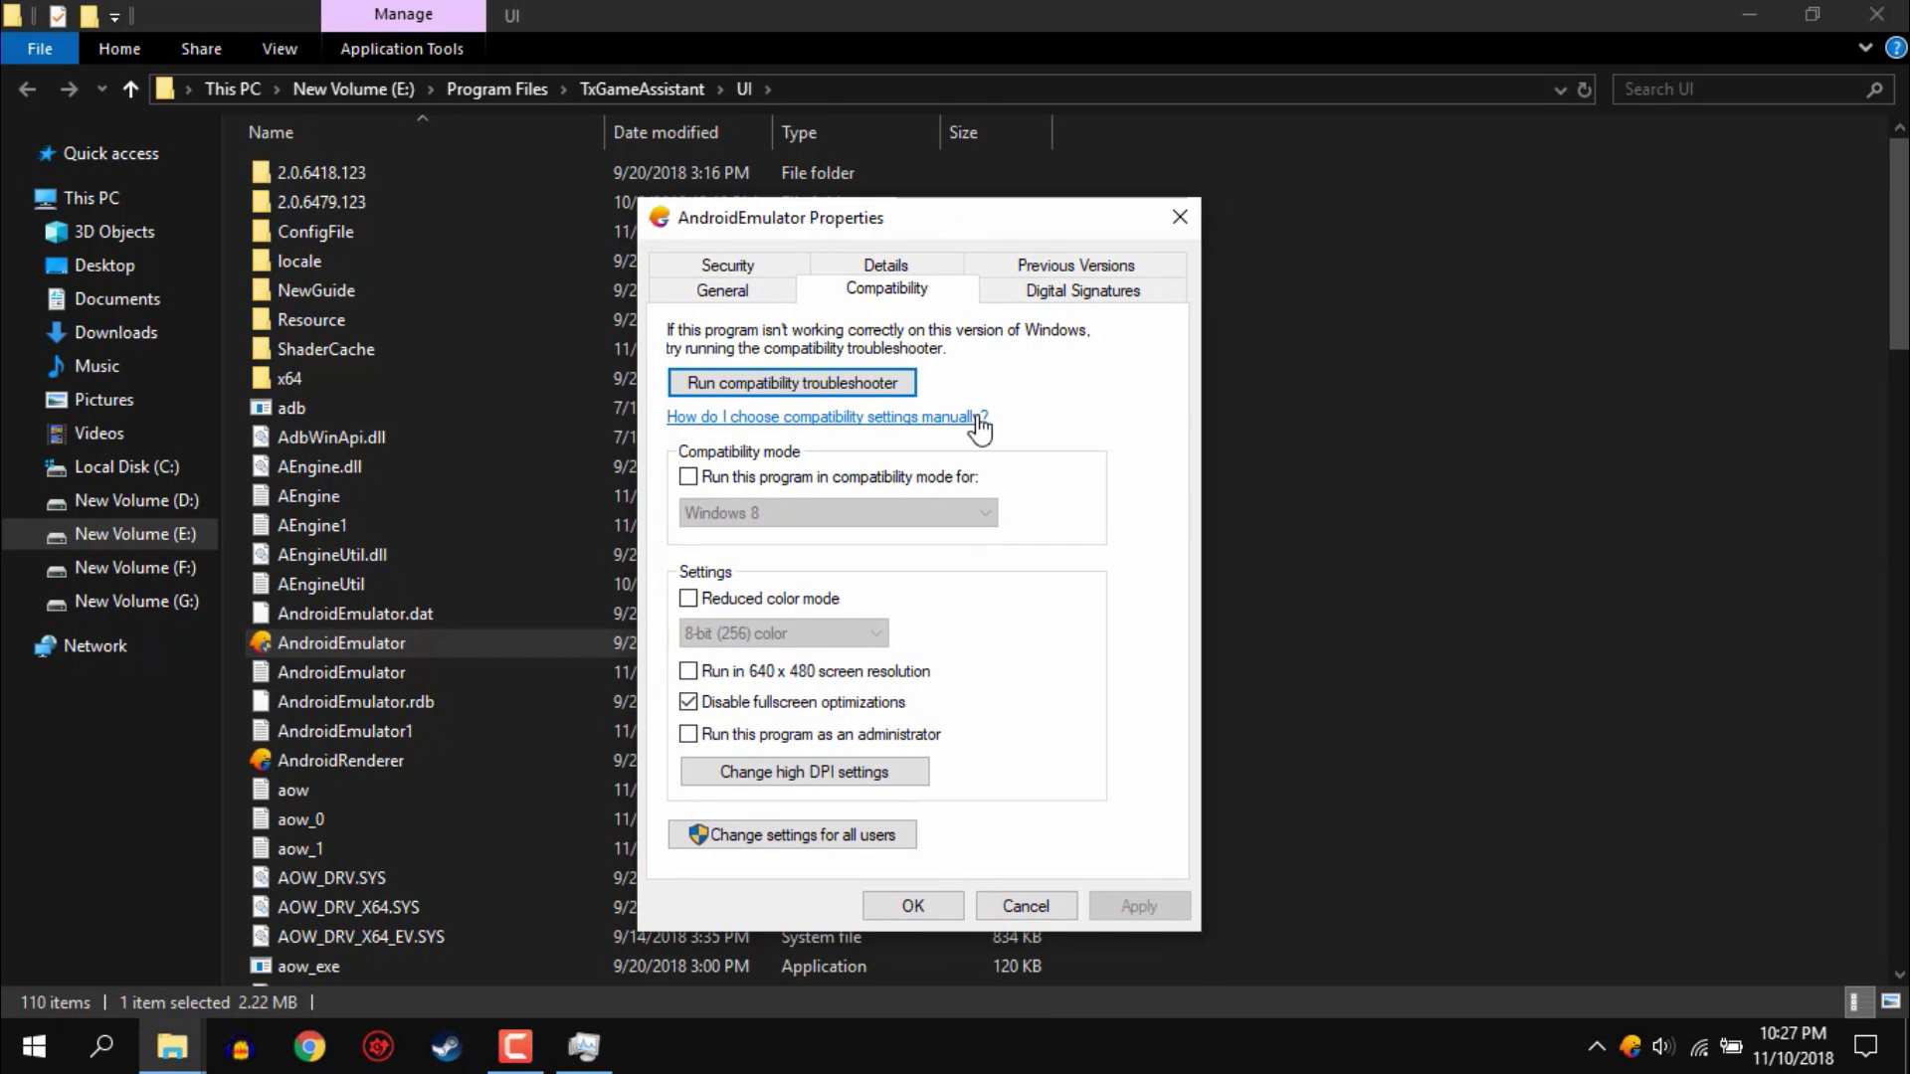
click(689, 701)
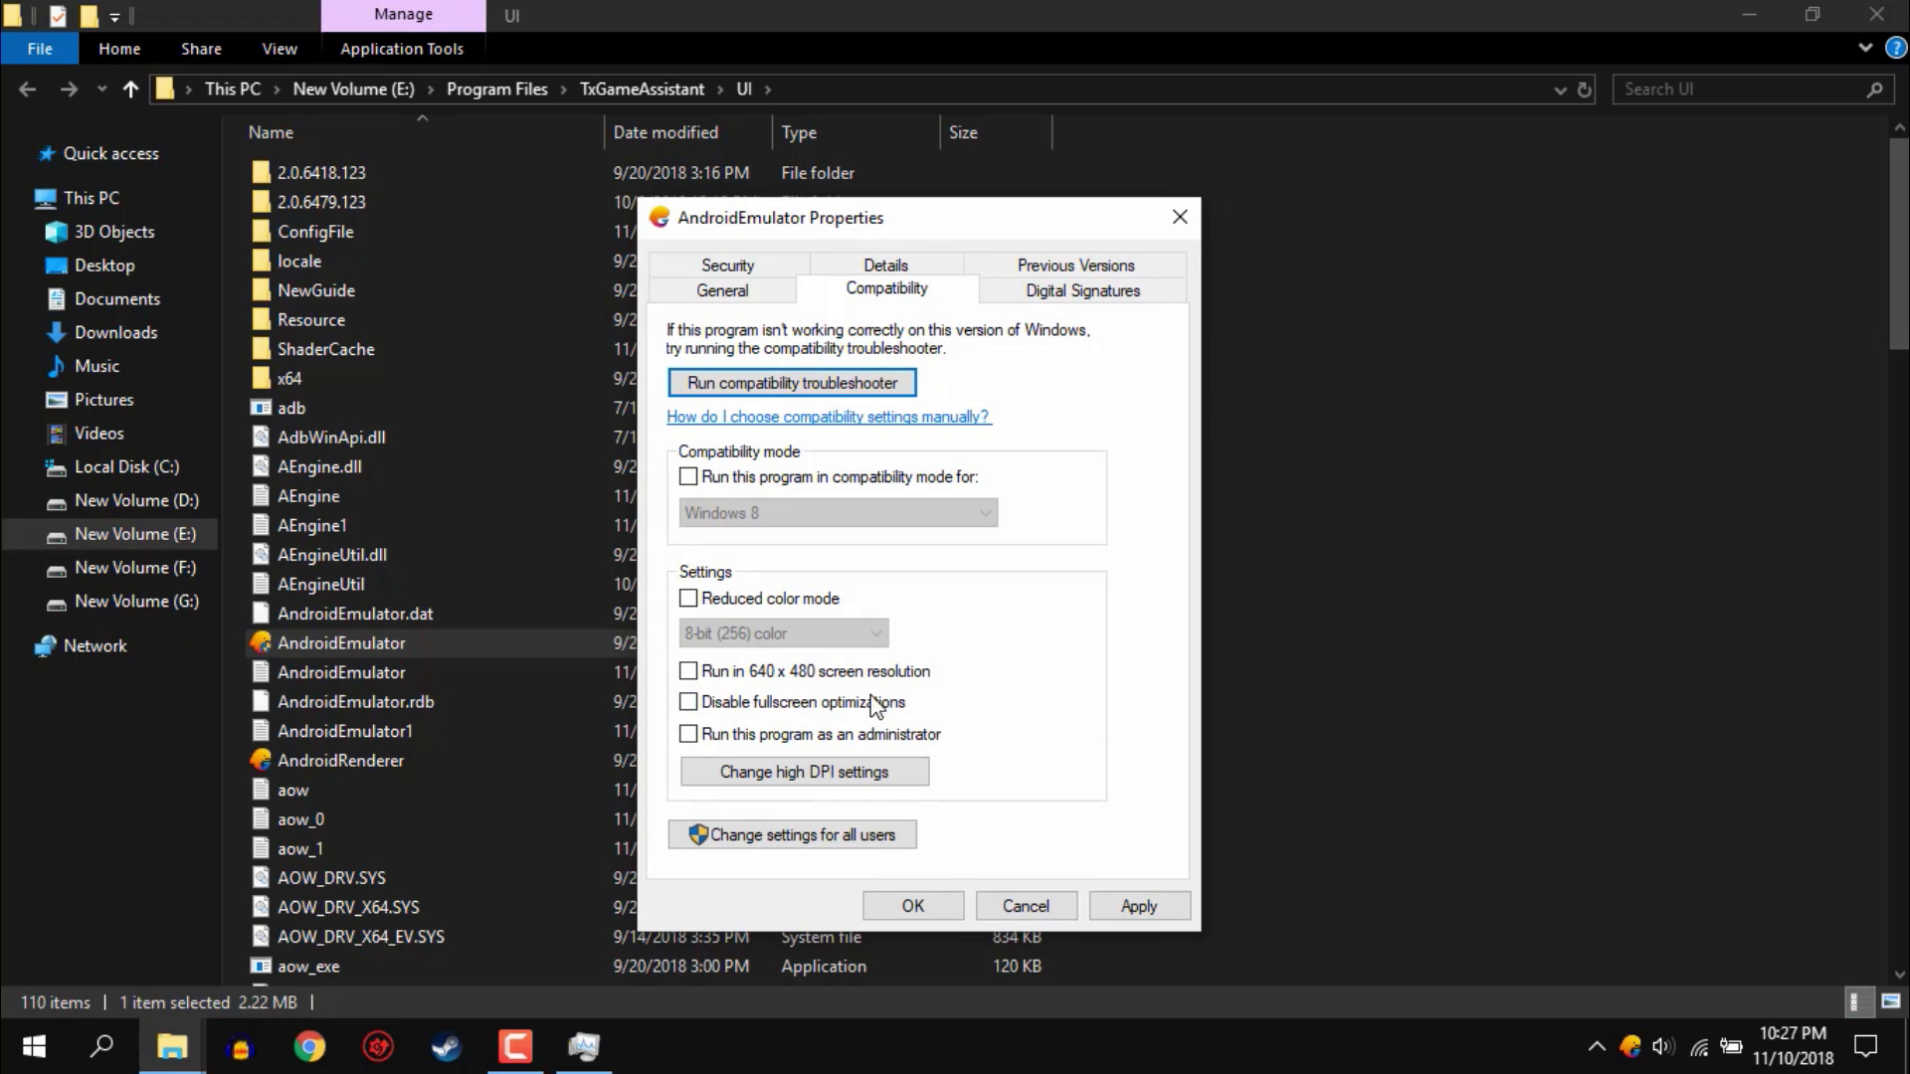
click(687, 701)
- Override high-DPI scaling with Application, apply it, and close Explorer and Task Manager
click(858, 778)
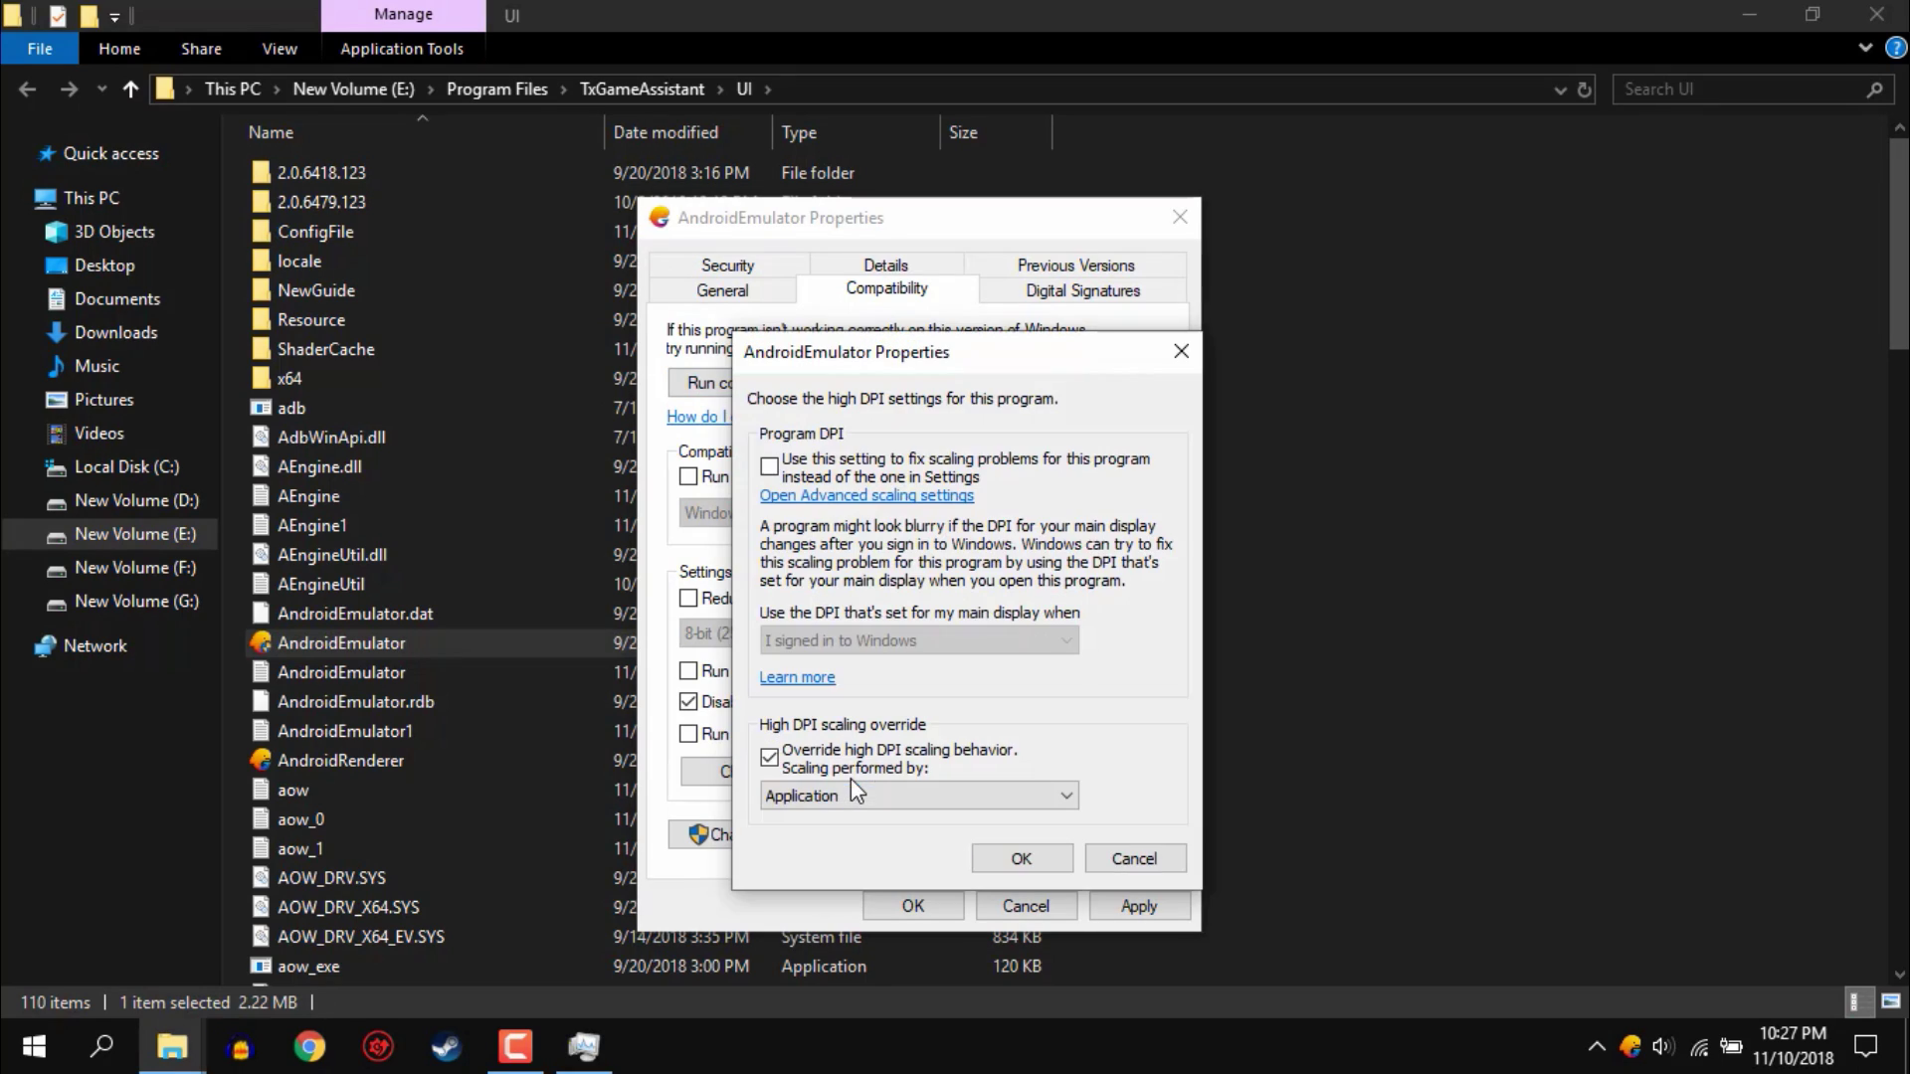
click(769, 756)
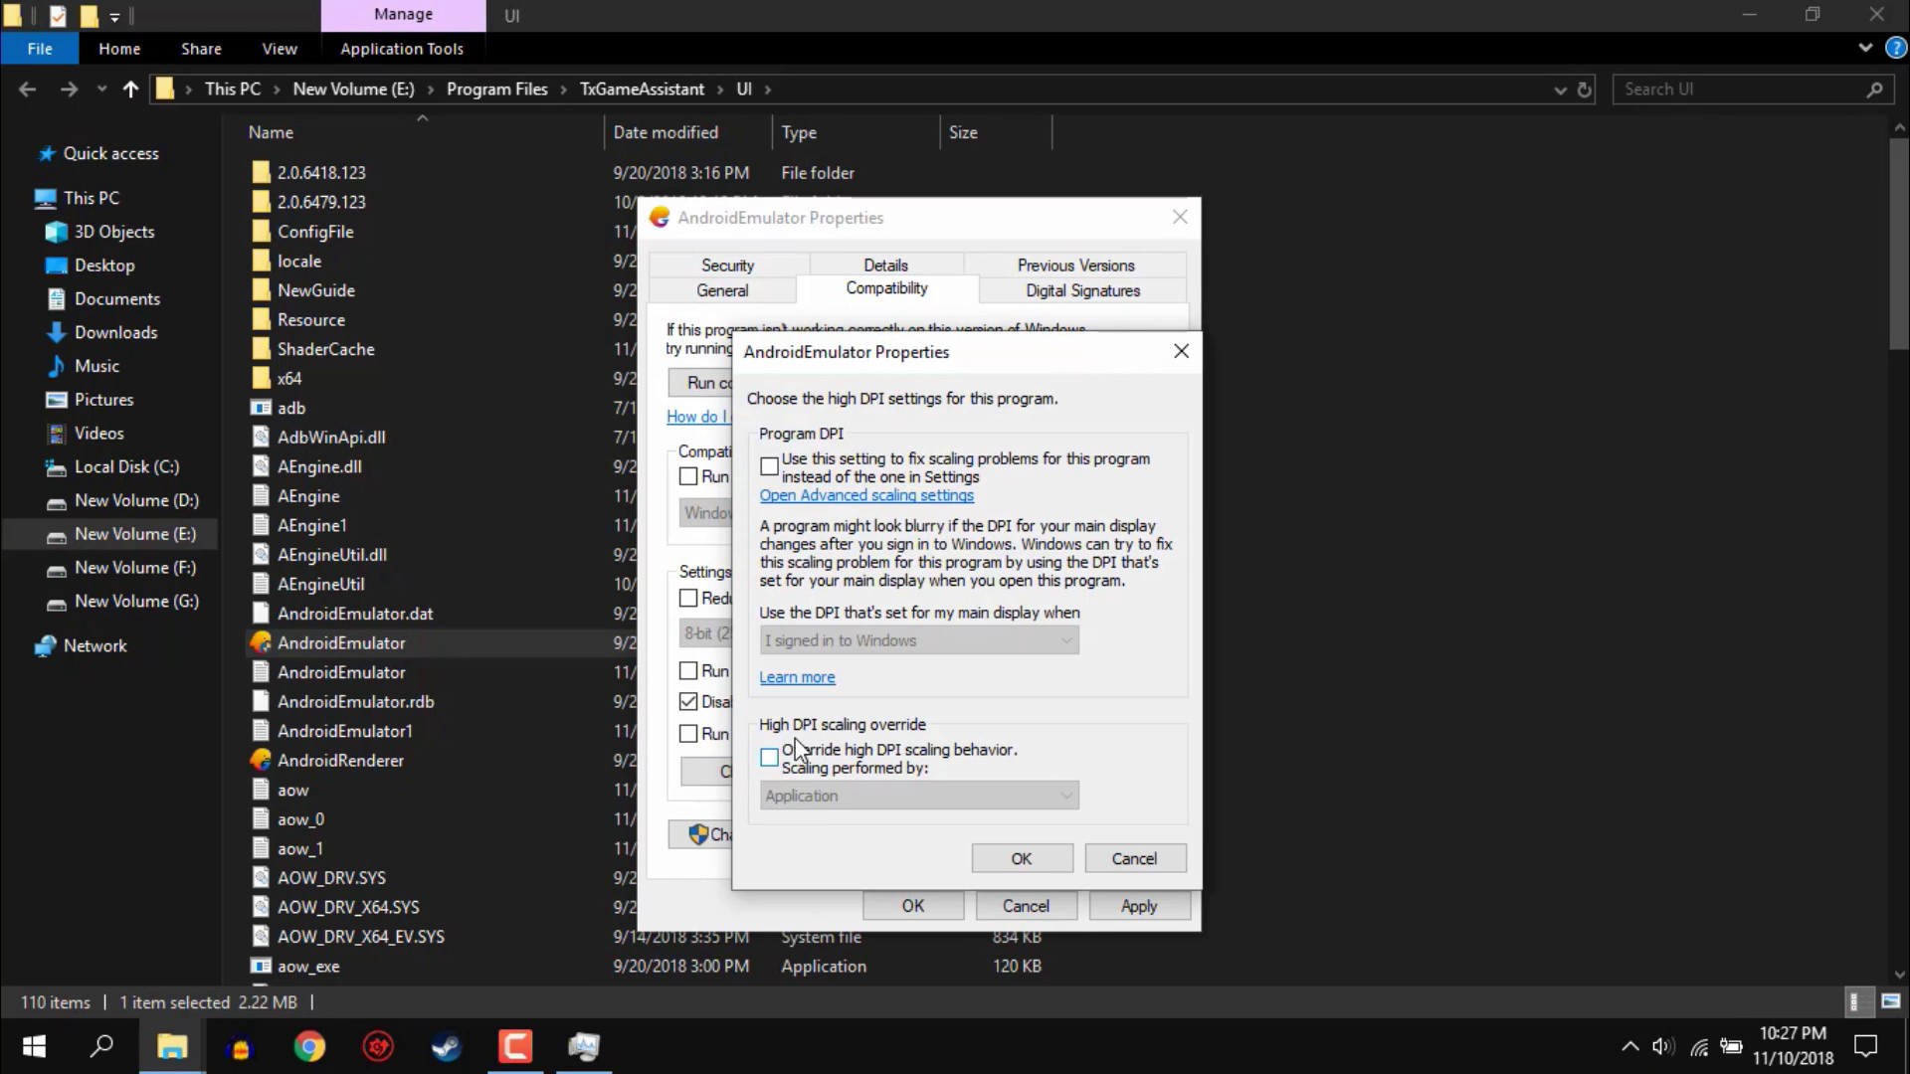
click(769, 757)
click(837, 795)
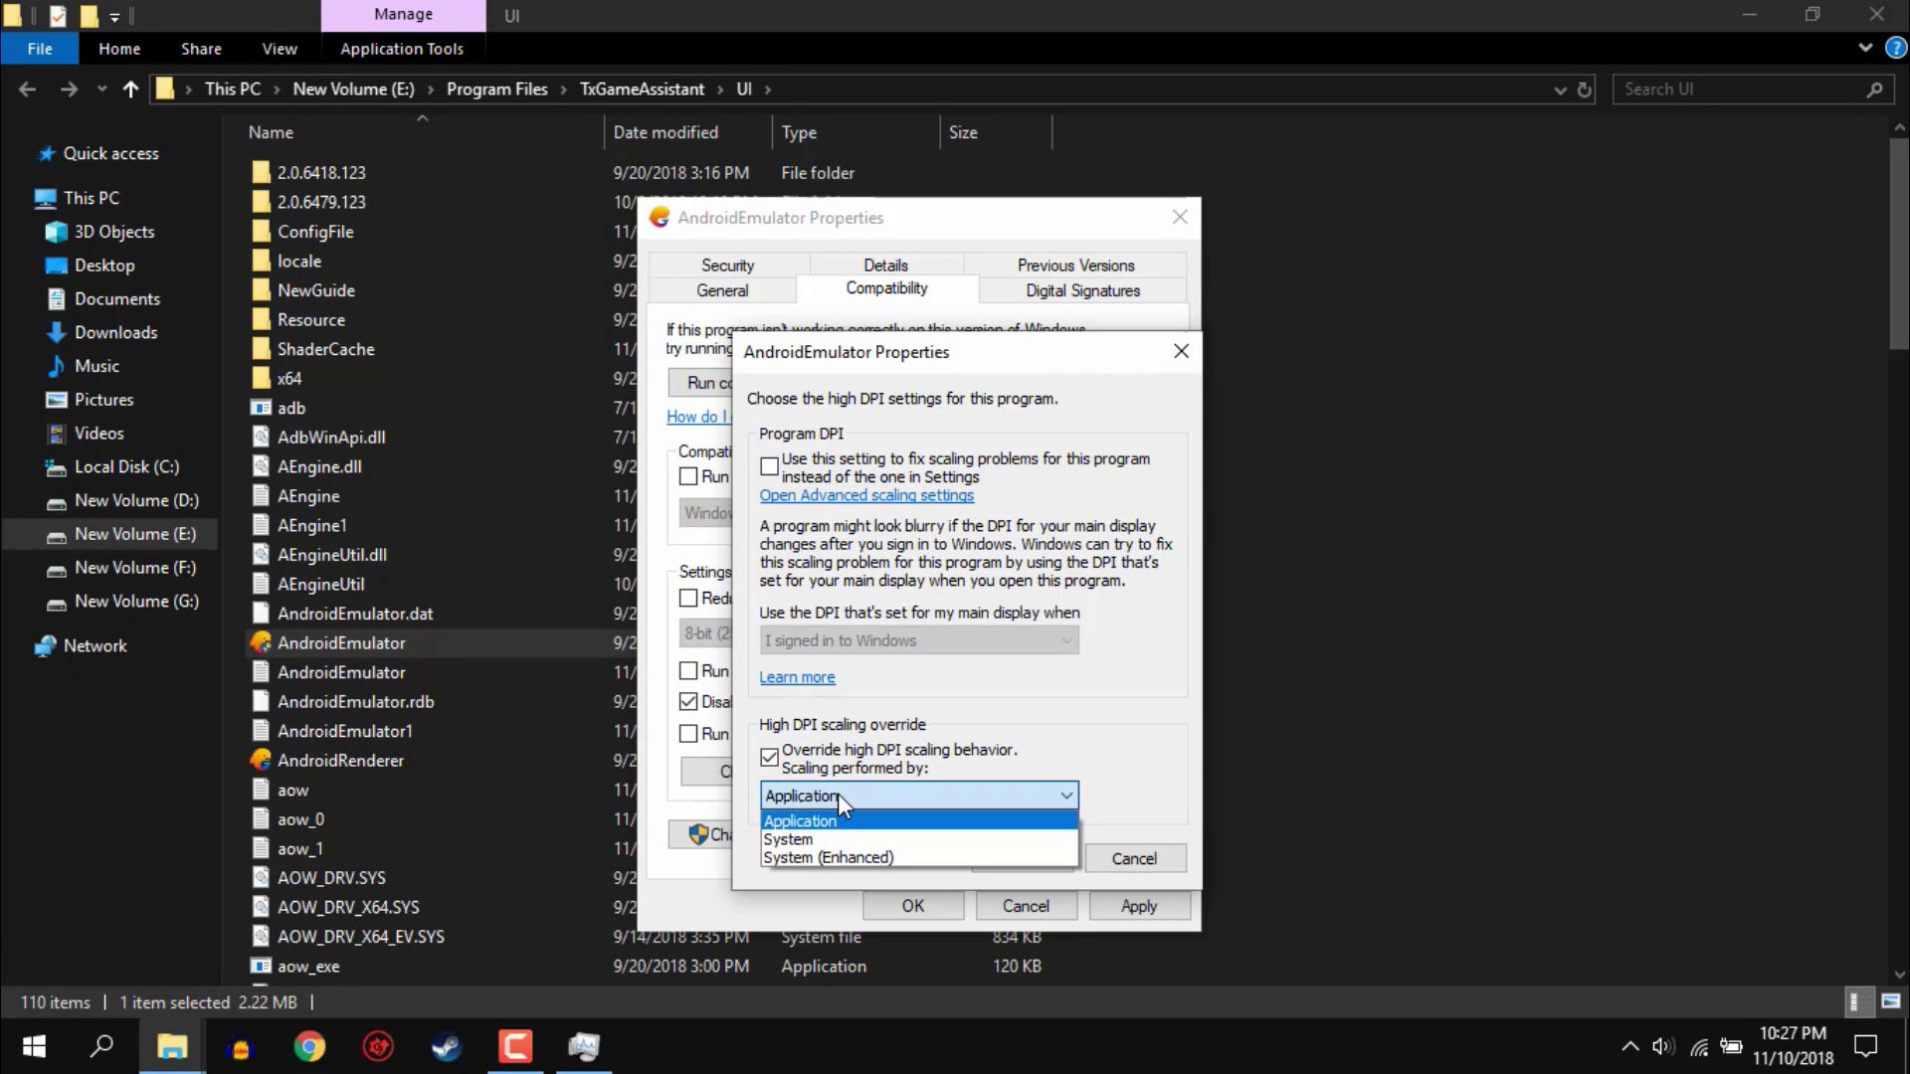
click(829, 822)
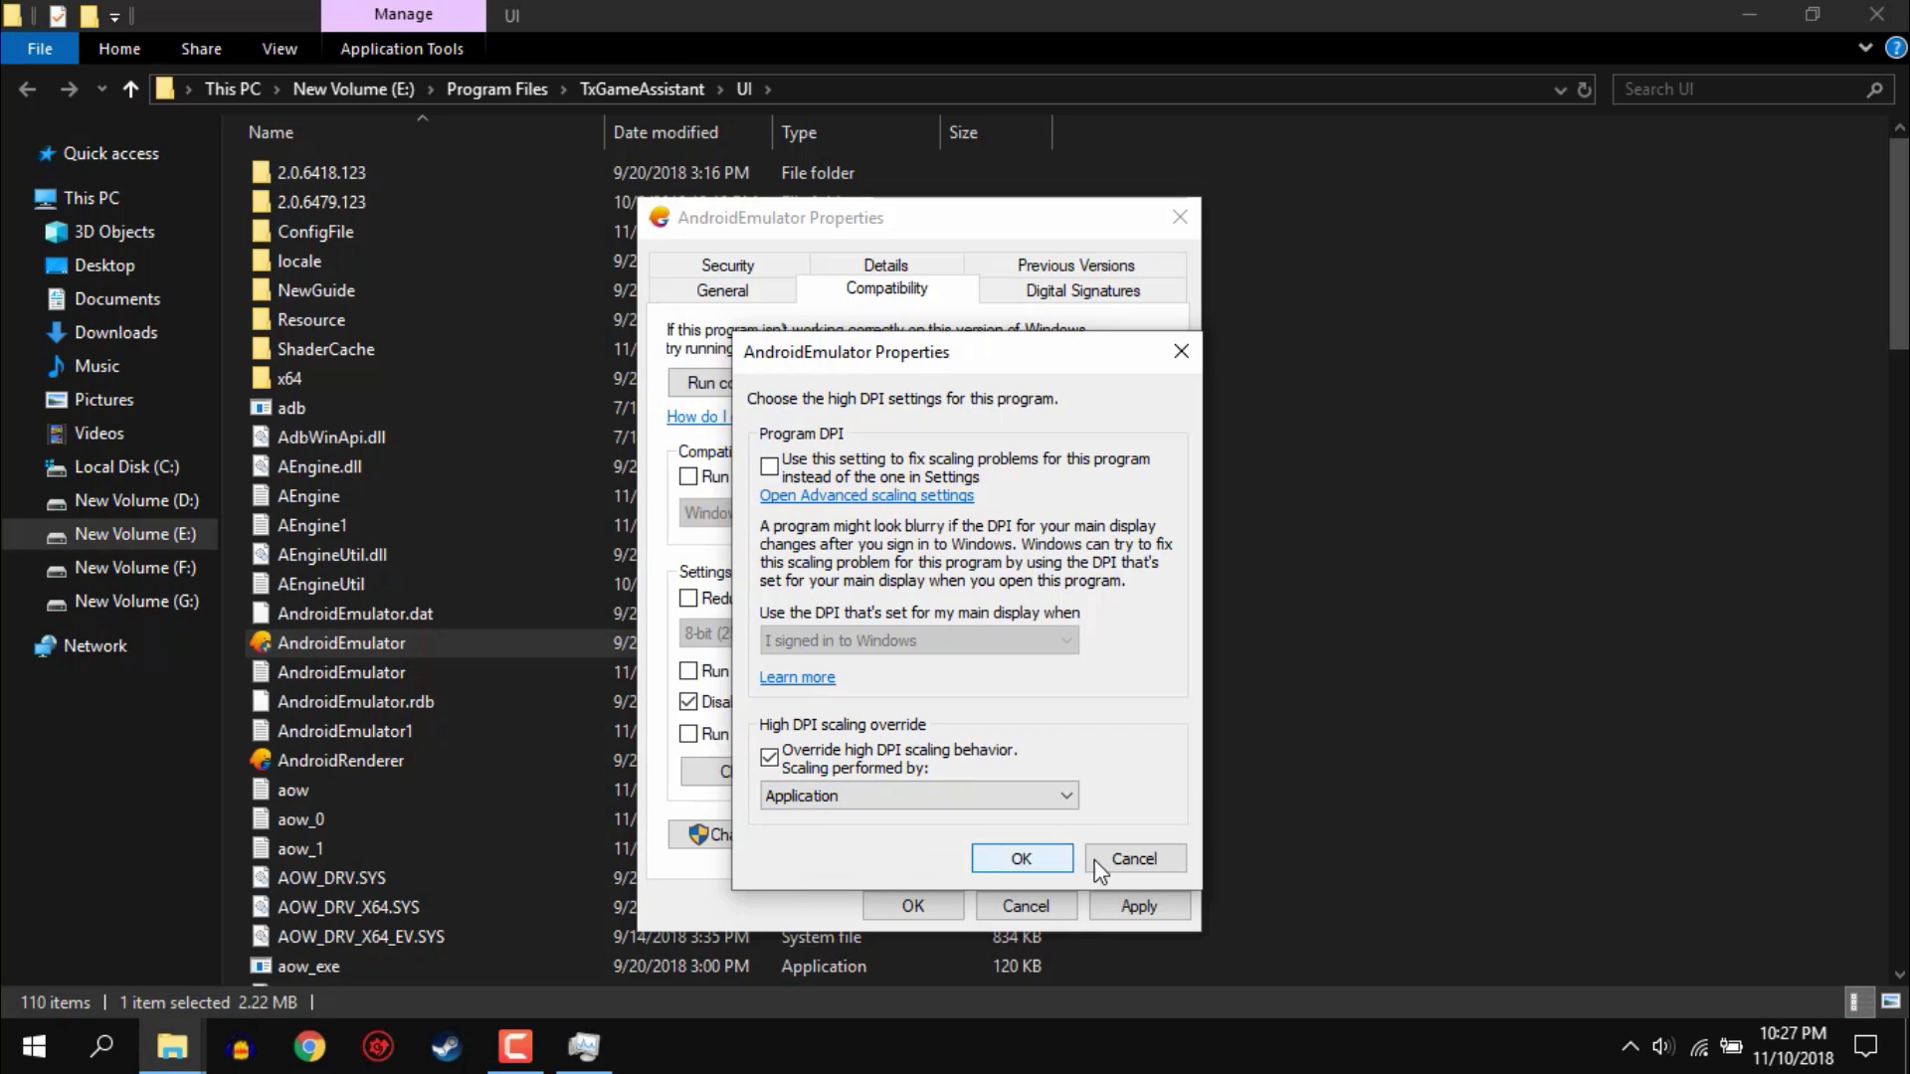
click(1020, 858)
click(1139, 906)
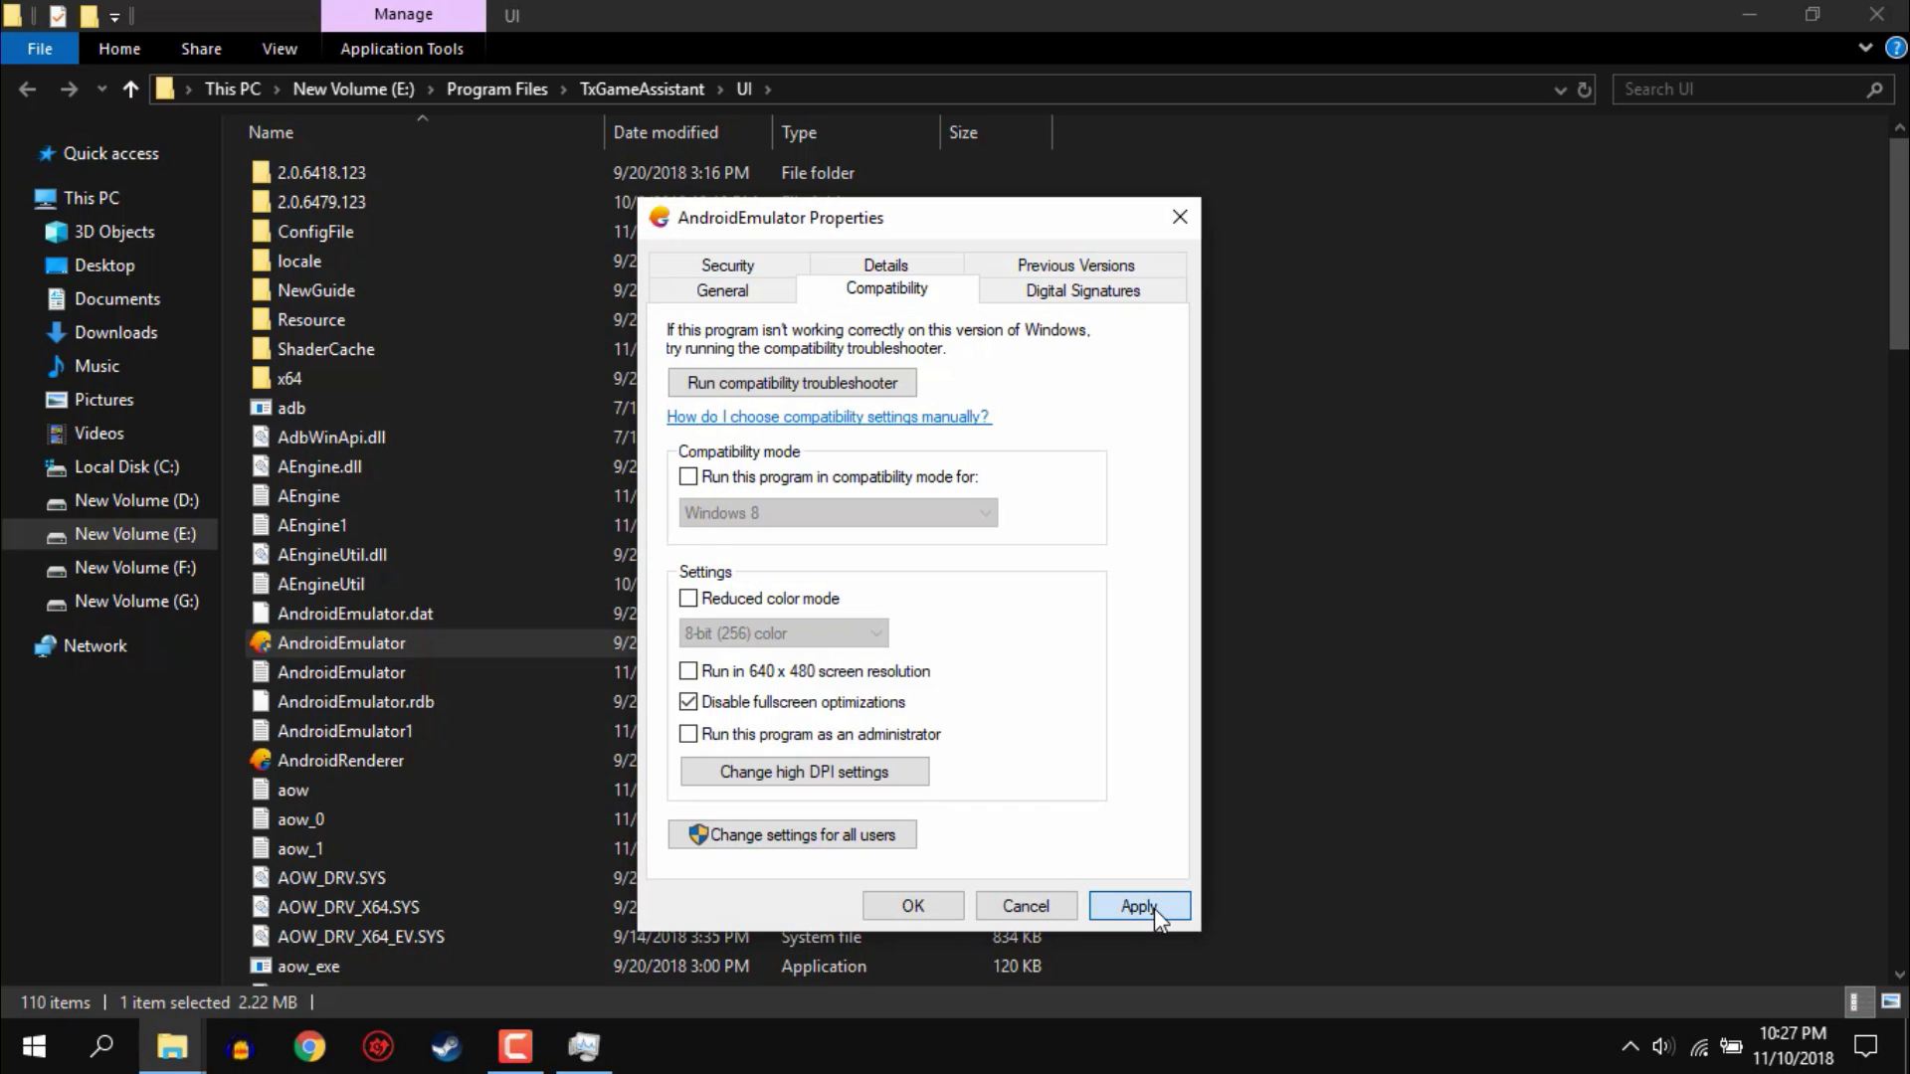
click(913, 906)
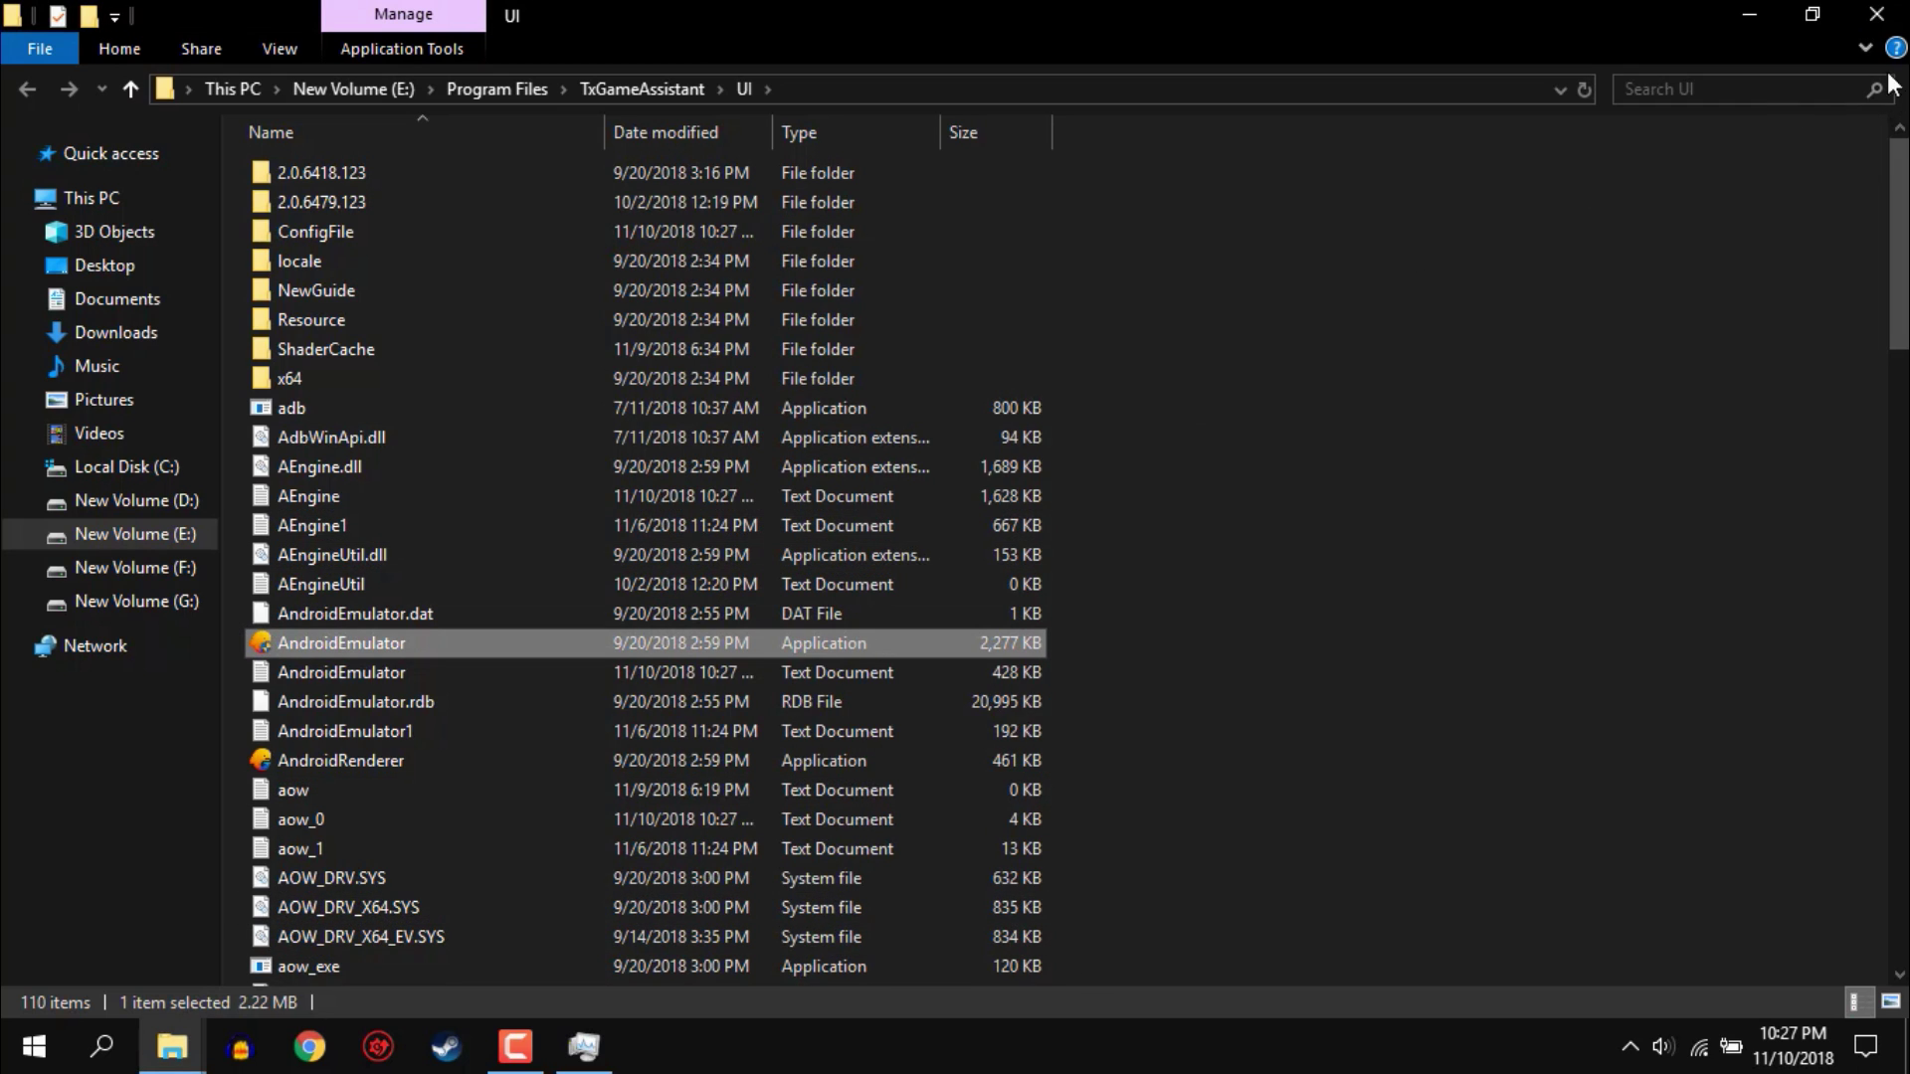
click(1877, 19)
click(1091, 128)
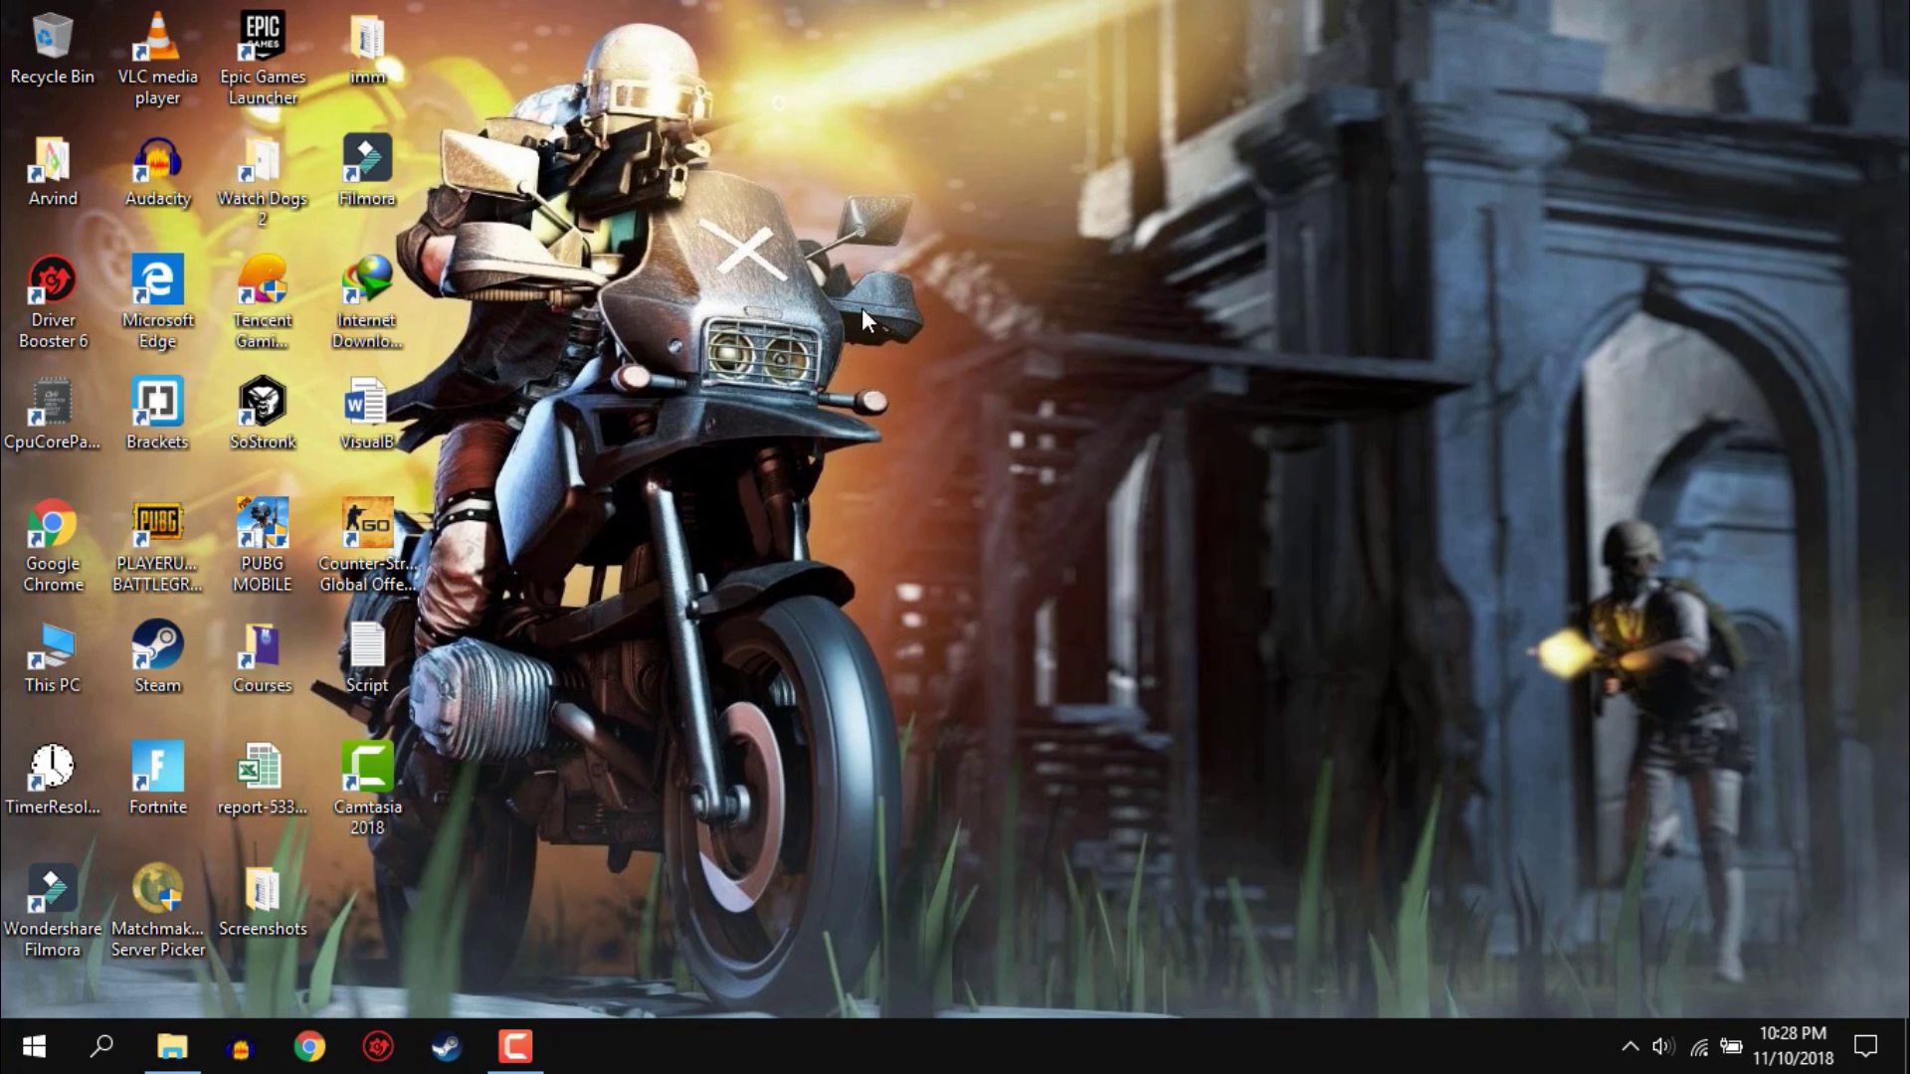
- Launch Tencent Gaming Buddy and bring up its Engine settings
double_click(283, 299)
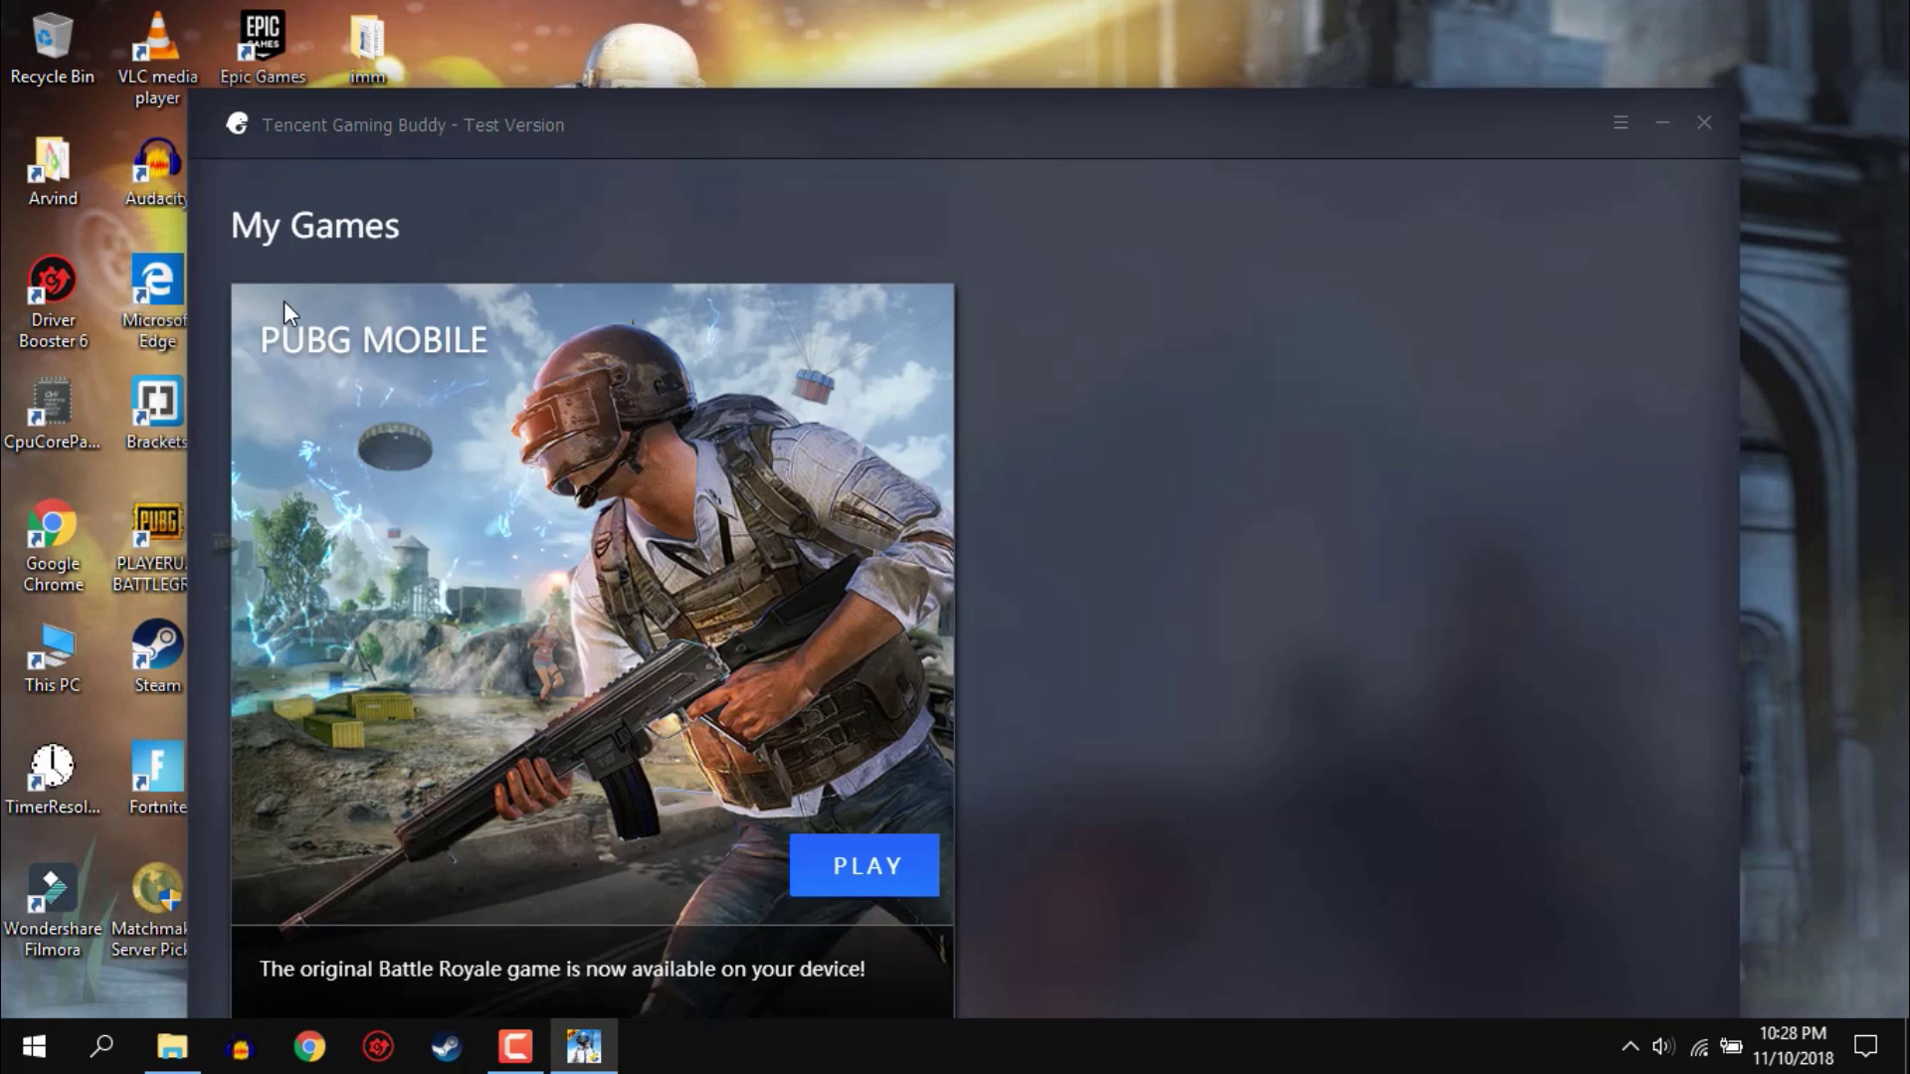
drag(1054, 108, 1058, 36)
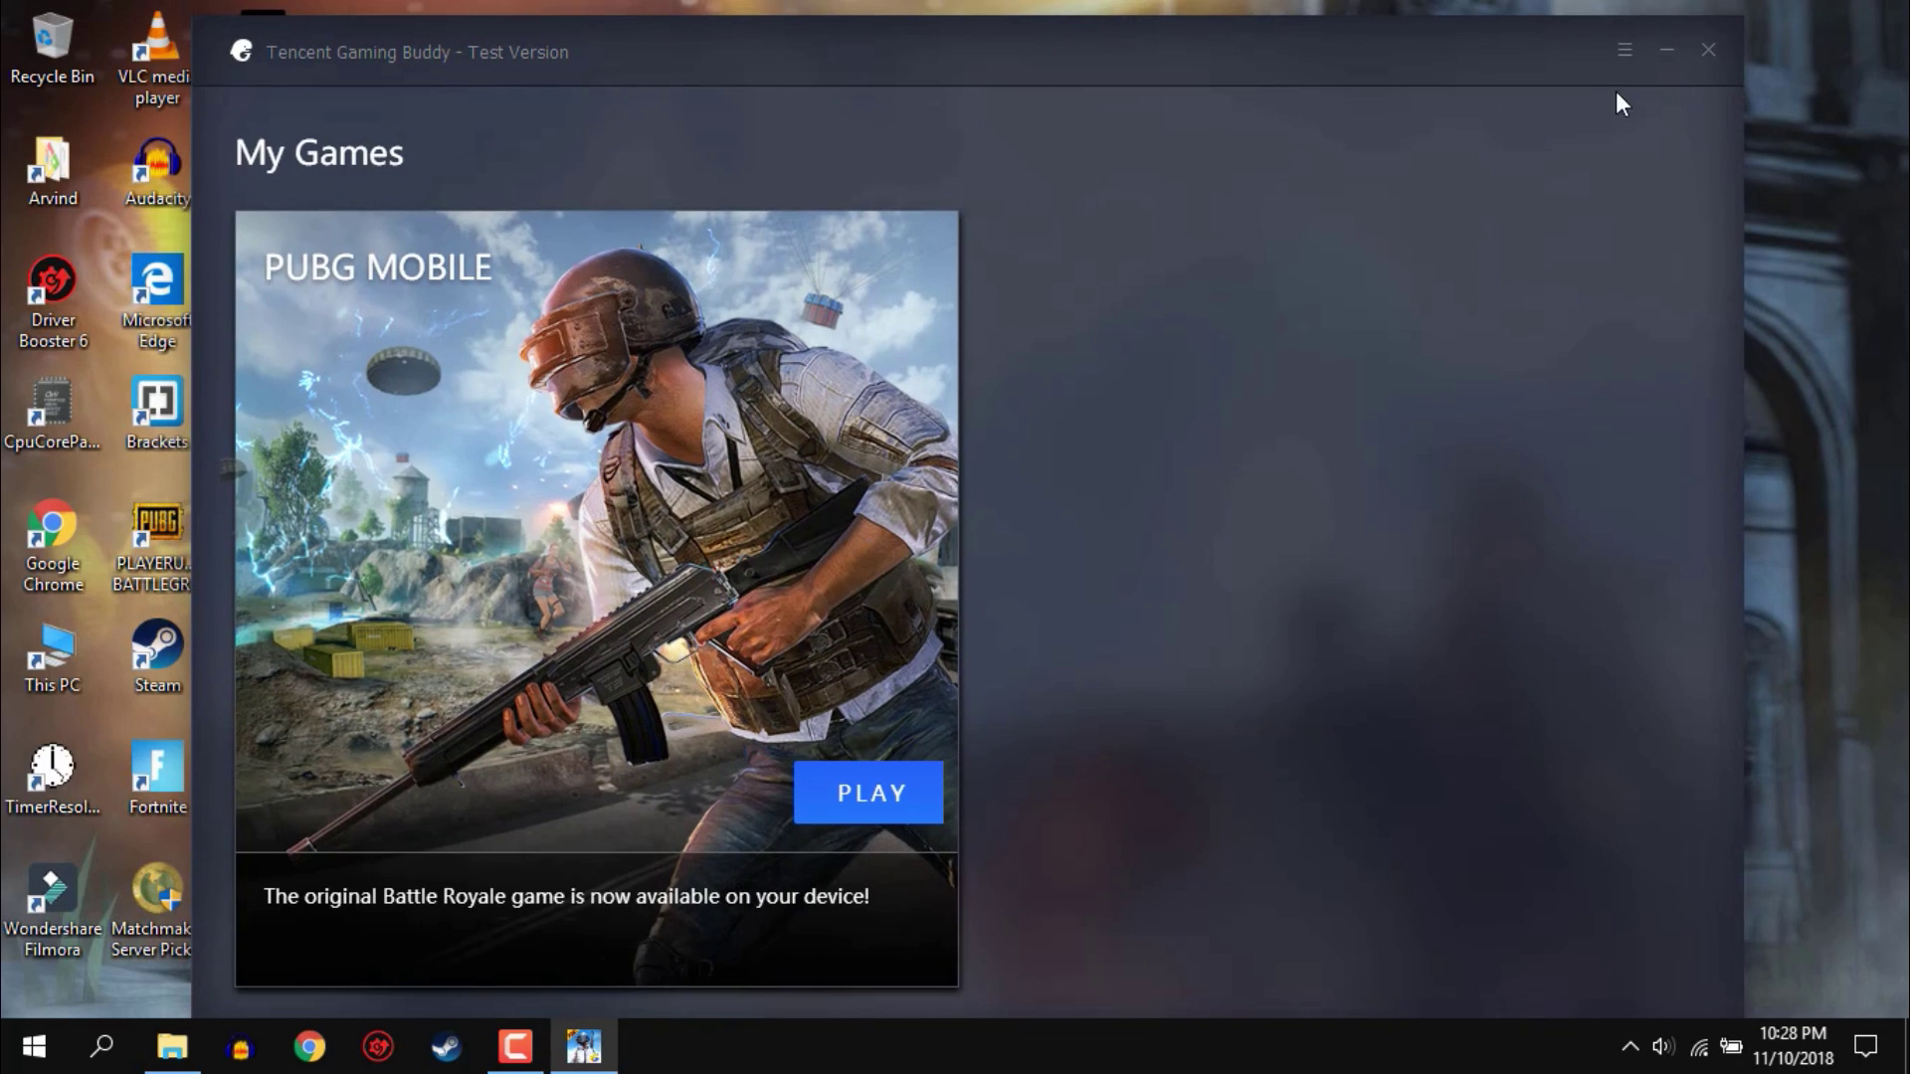
click(1626, 50)
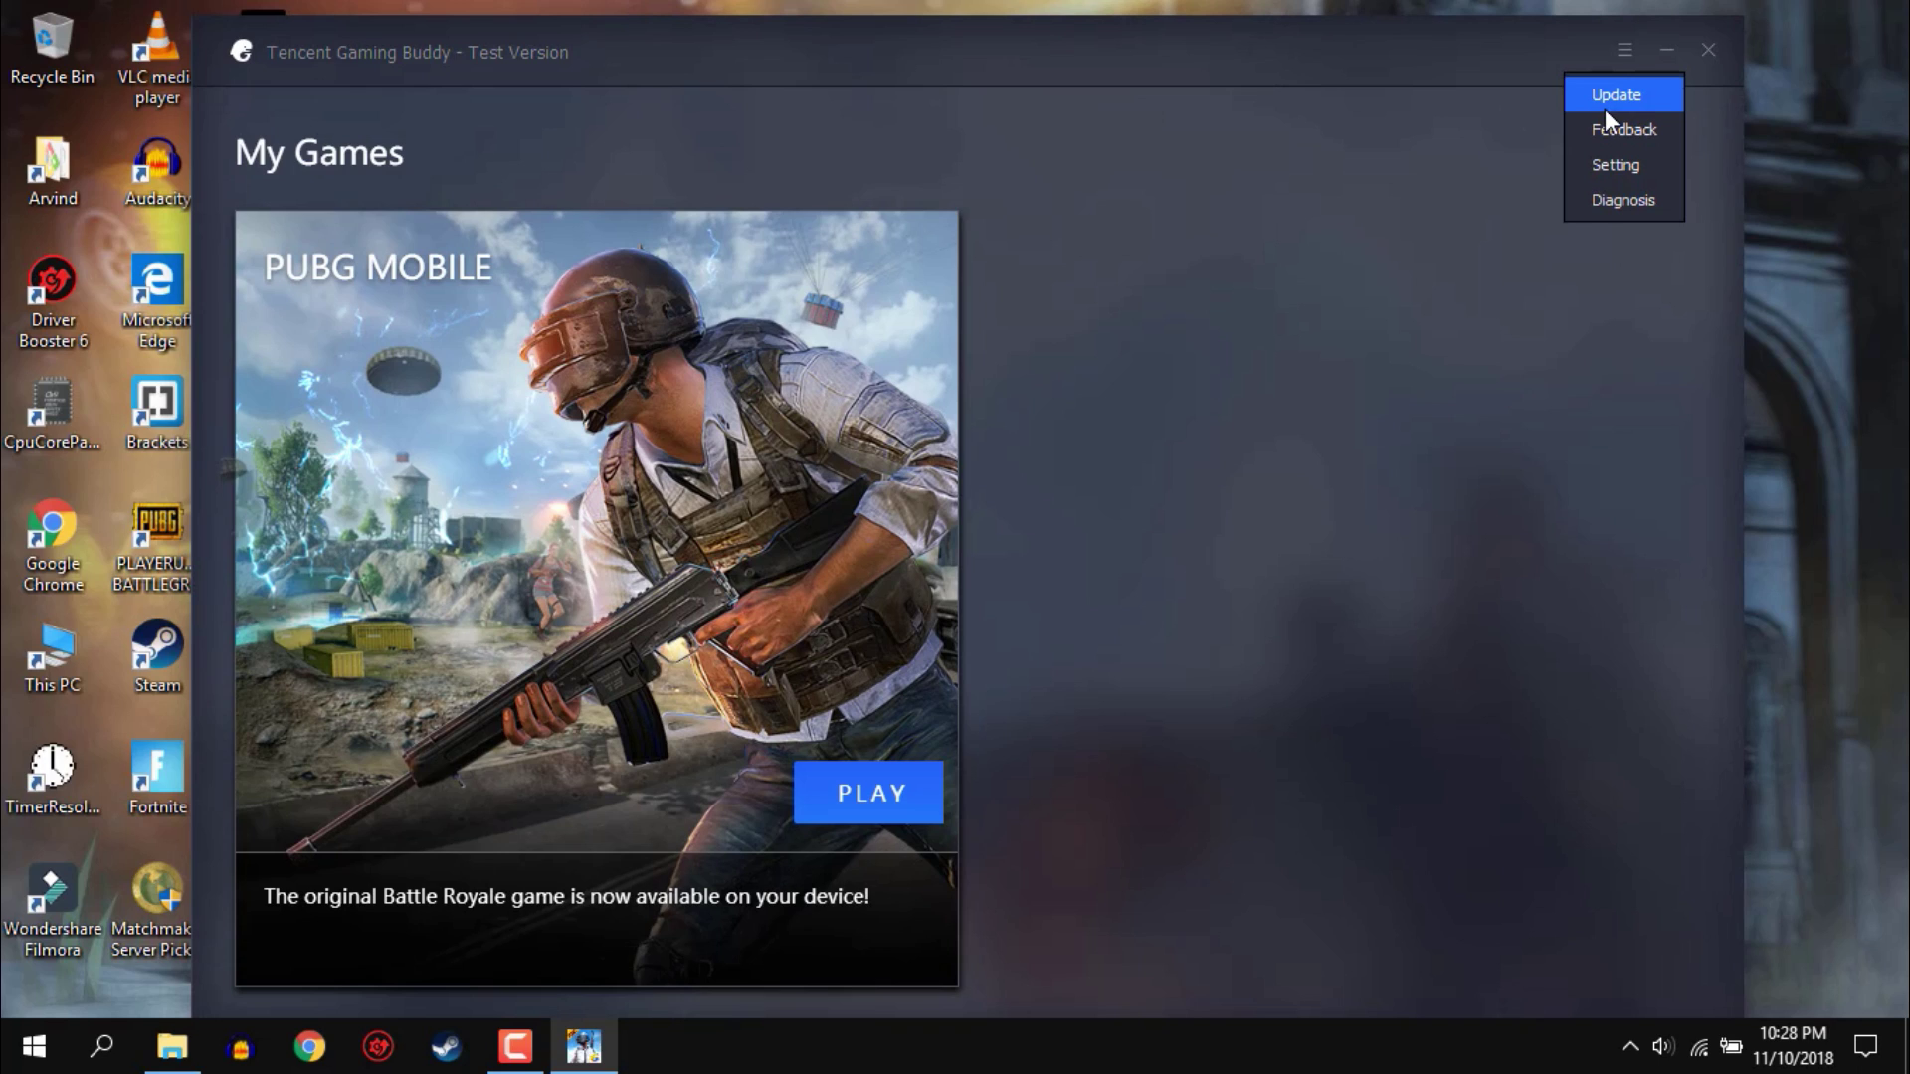
click(1642, 169)
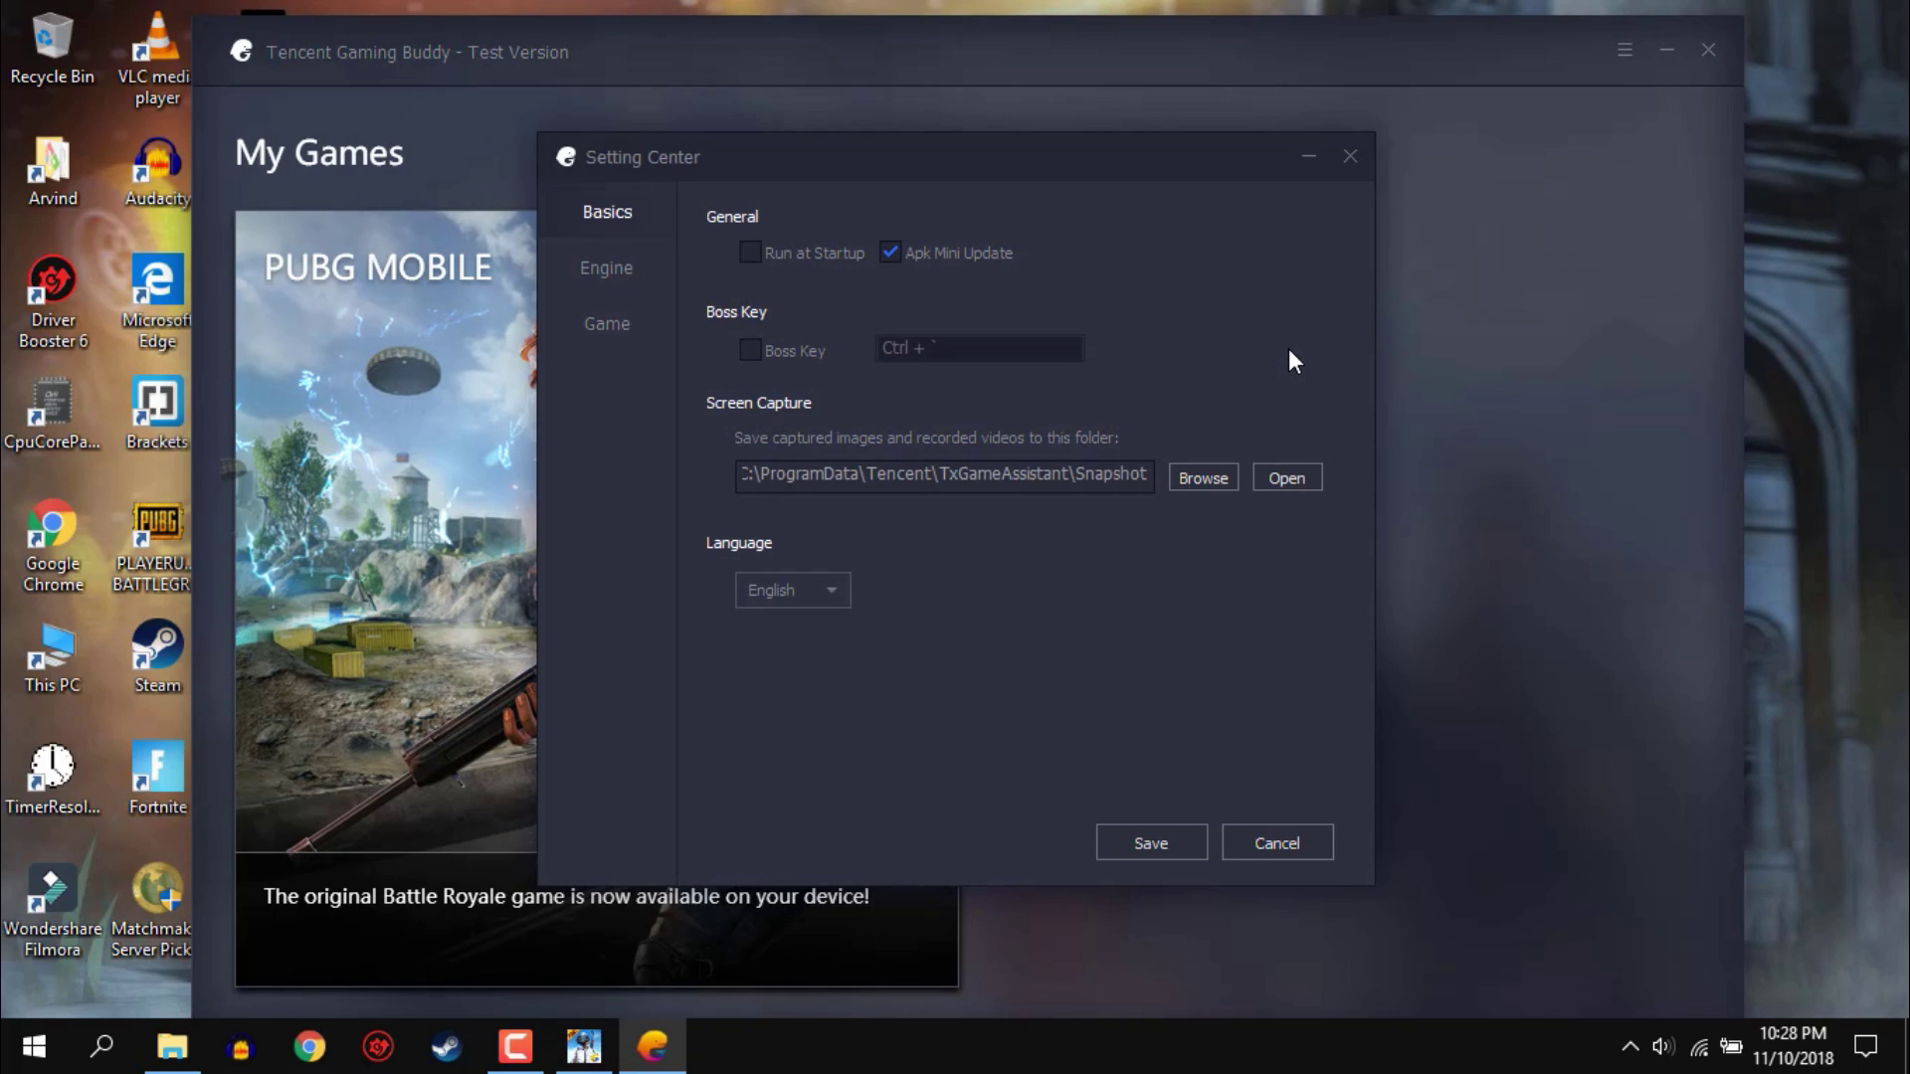
drag(925, 137, 962, 147)
click(649, 276)
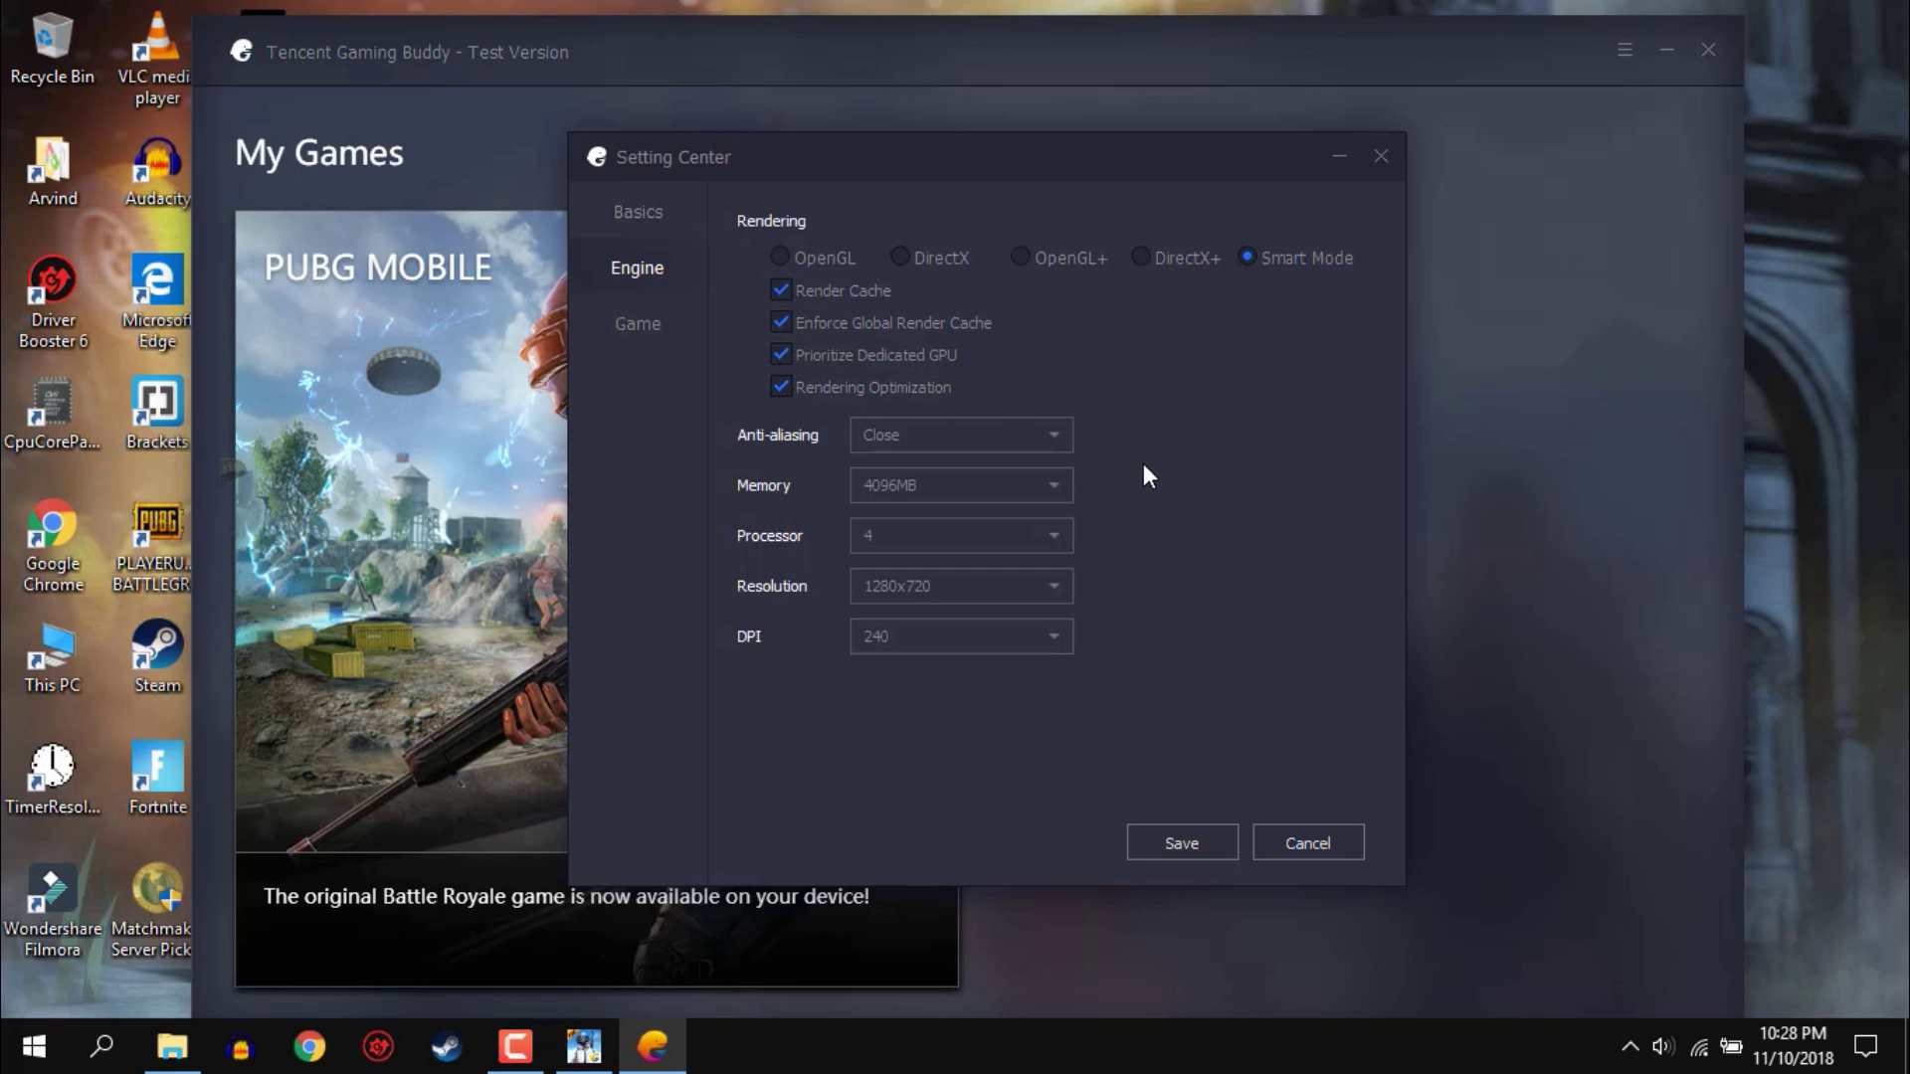
- Keep anti-aliasing Close, memory 4096MB, 4 processors and 1280x720 resolution
click(951, 434)
click(920, 471)
click(880, 486)
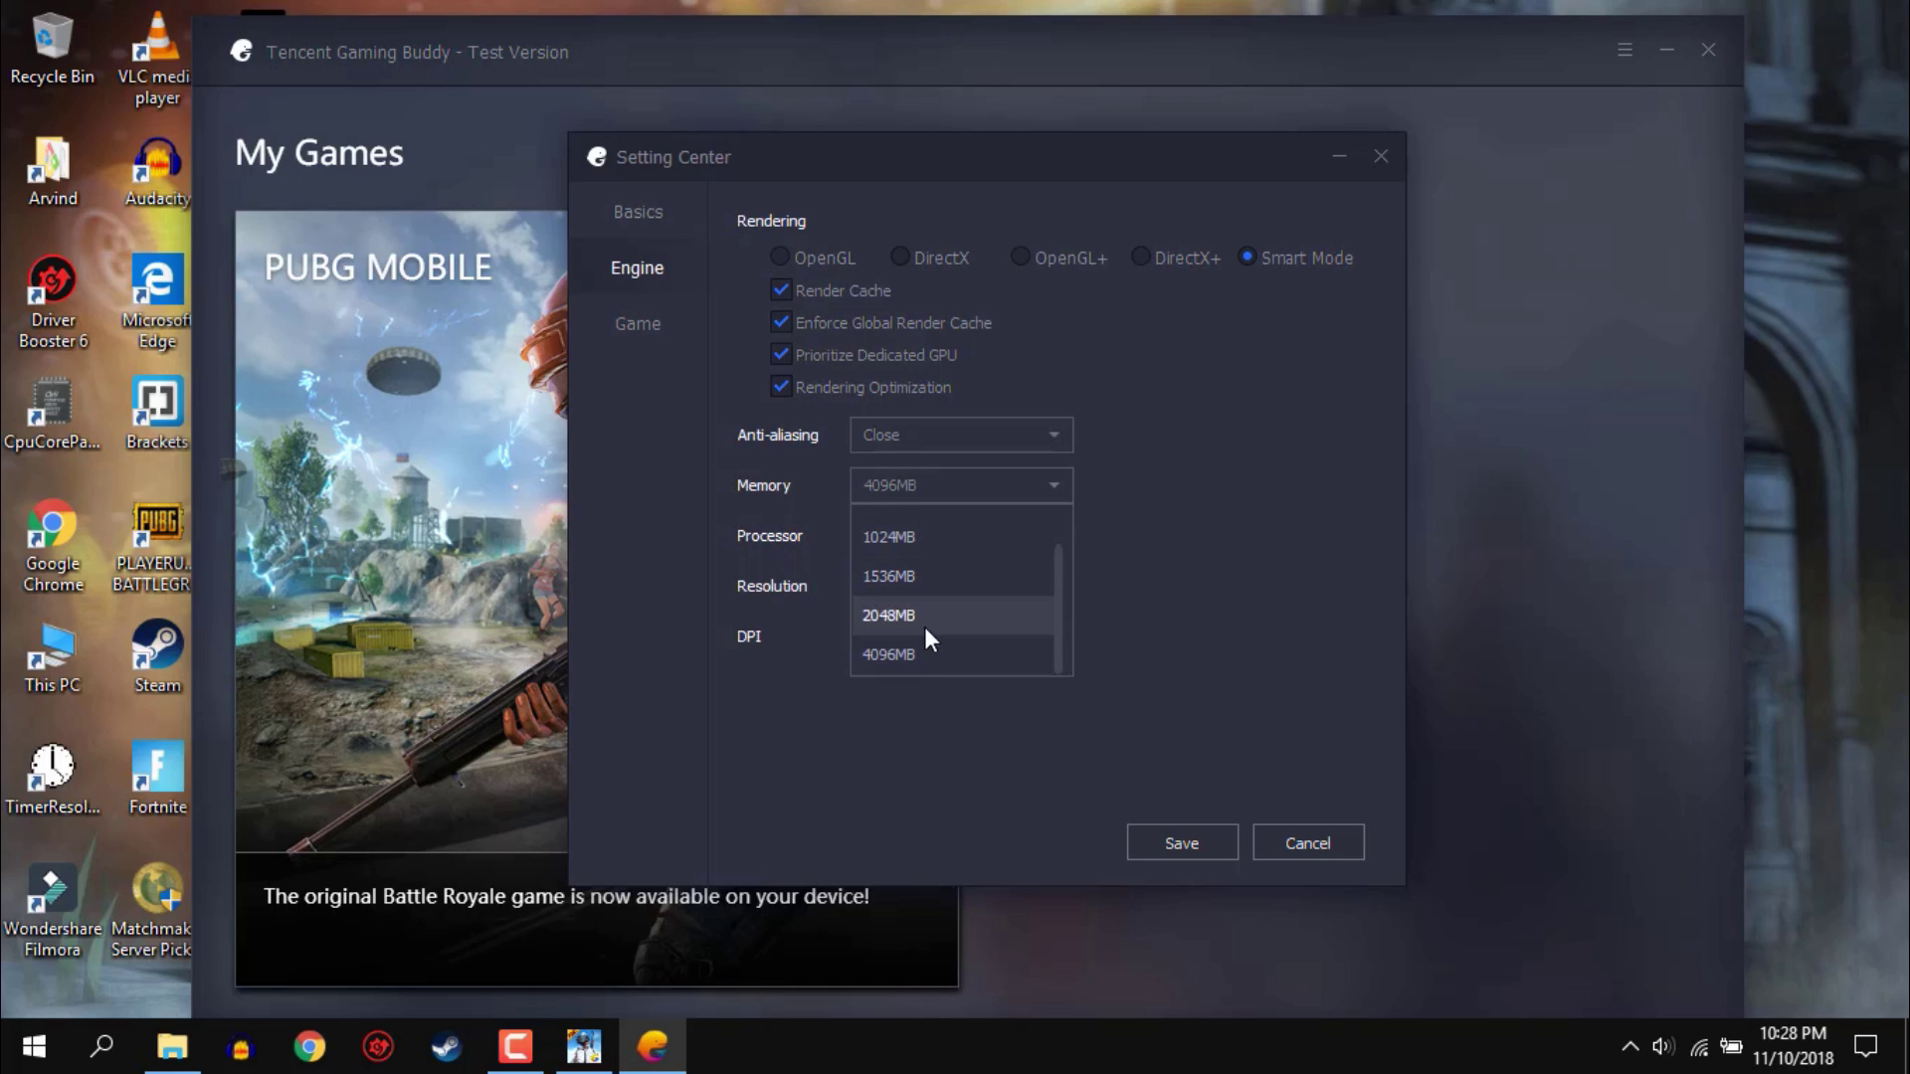
click(919, 651)
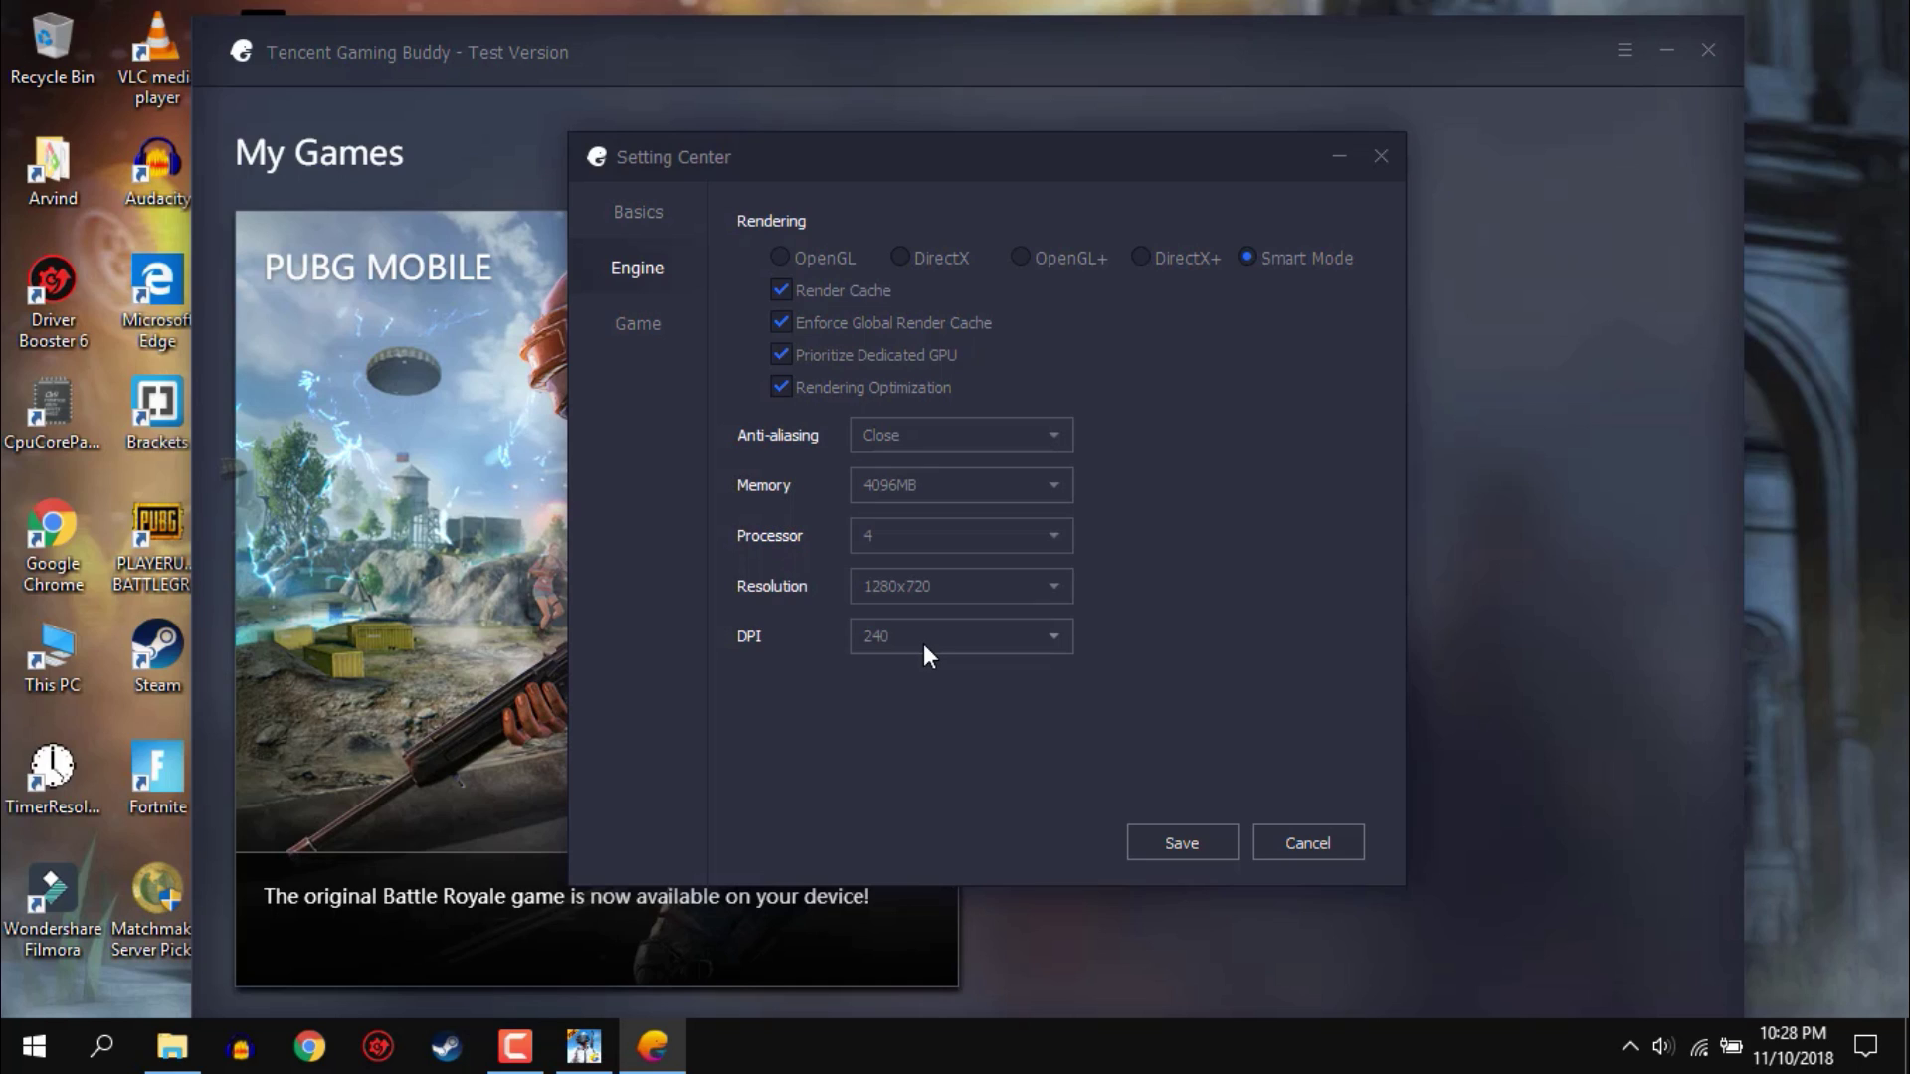
click(903, 541)
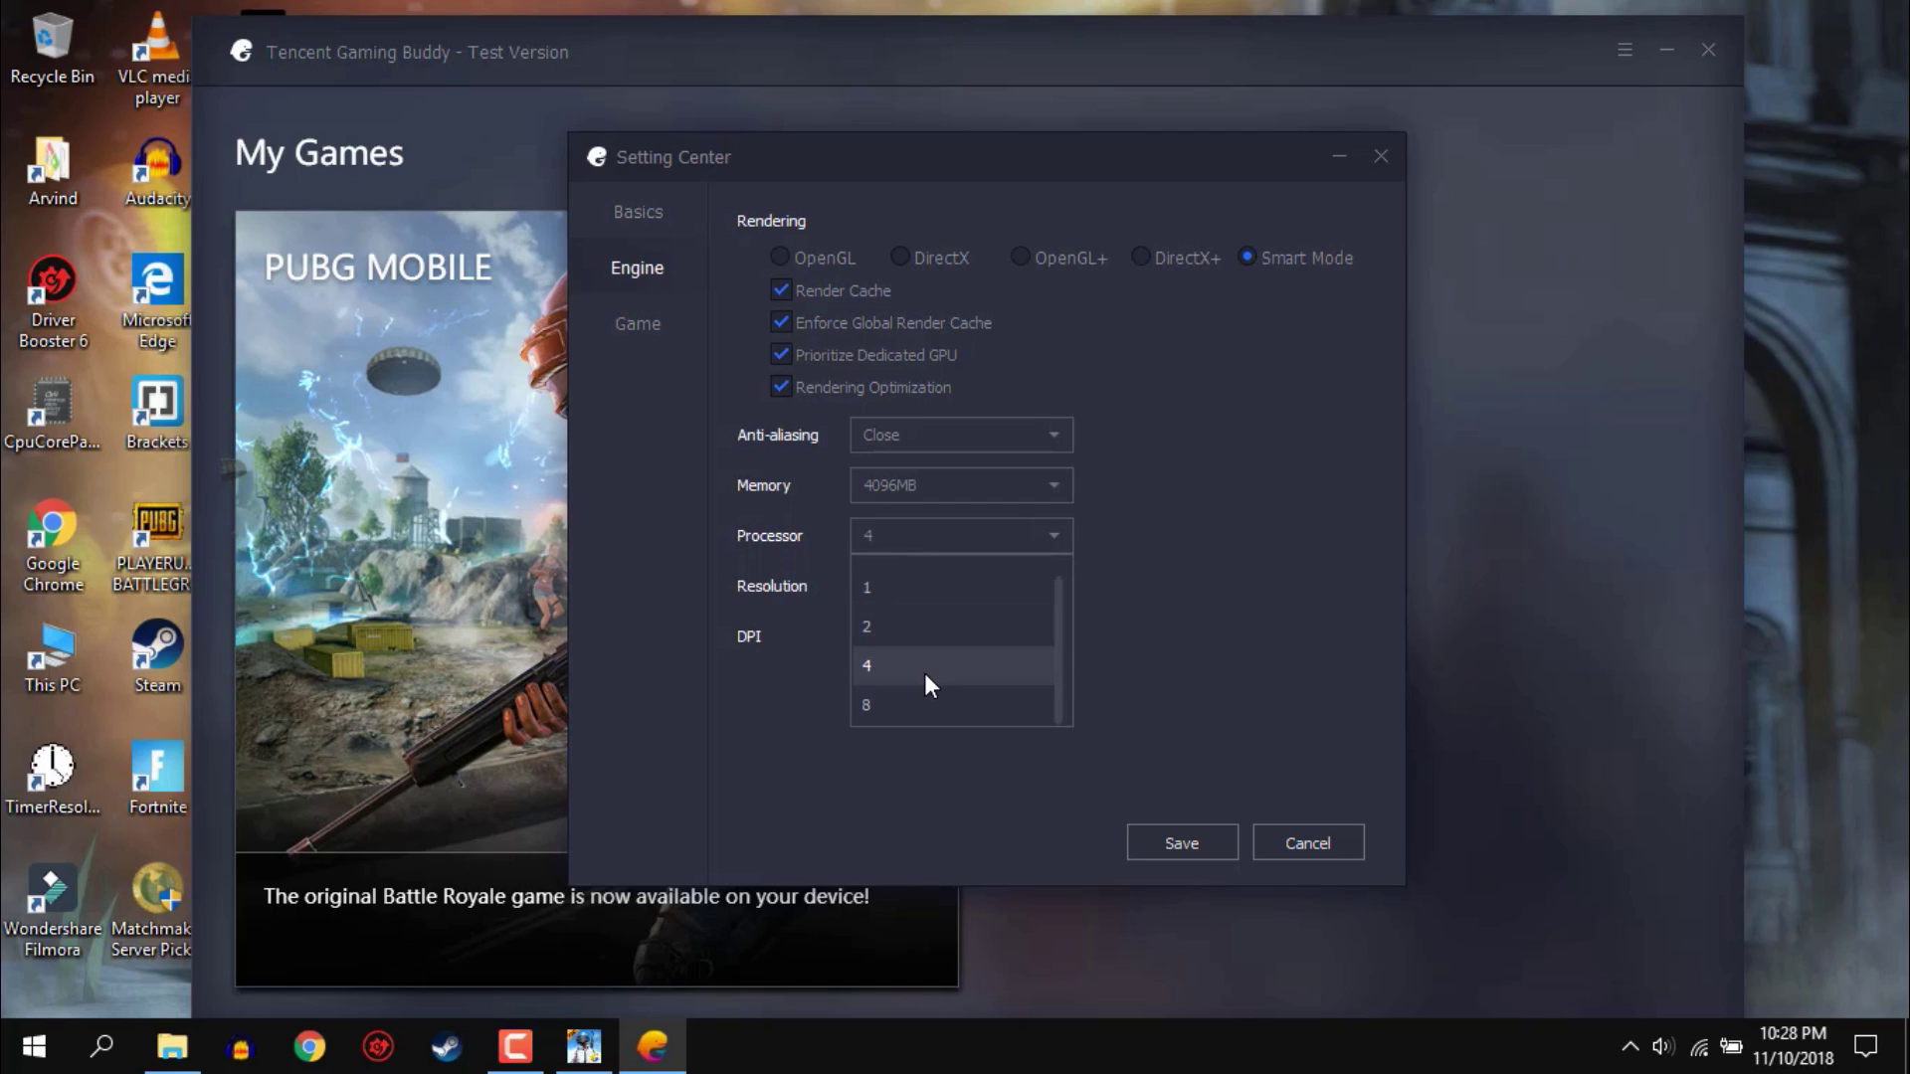
click(924, 672)
click(909, 539)
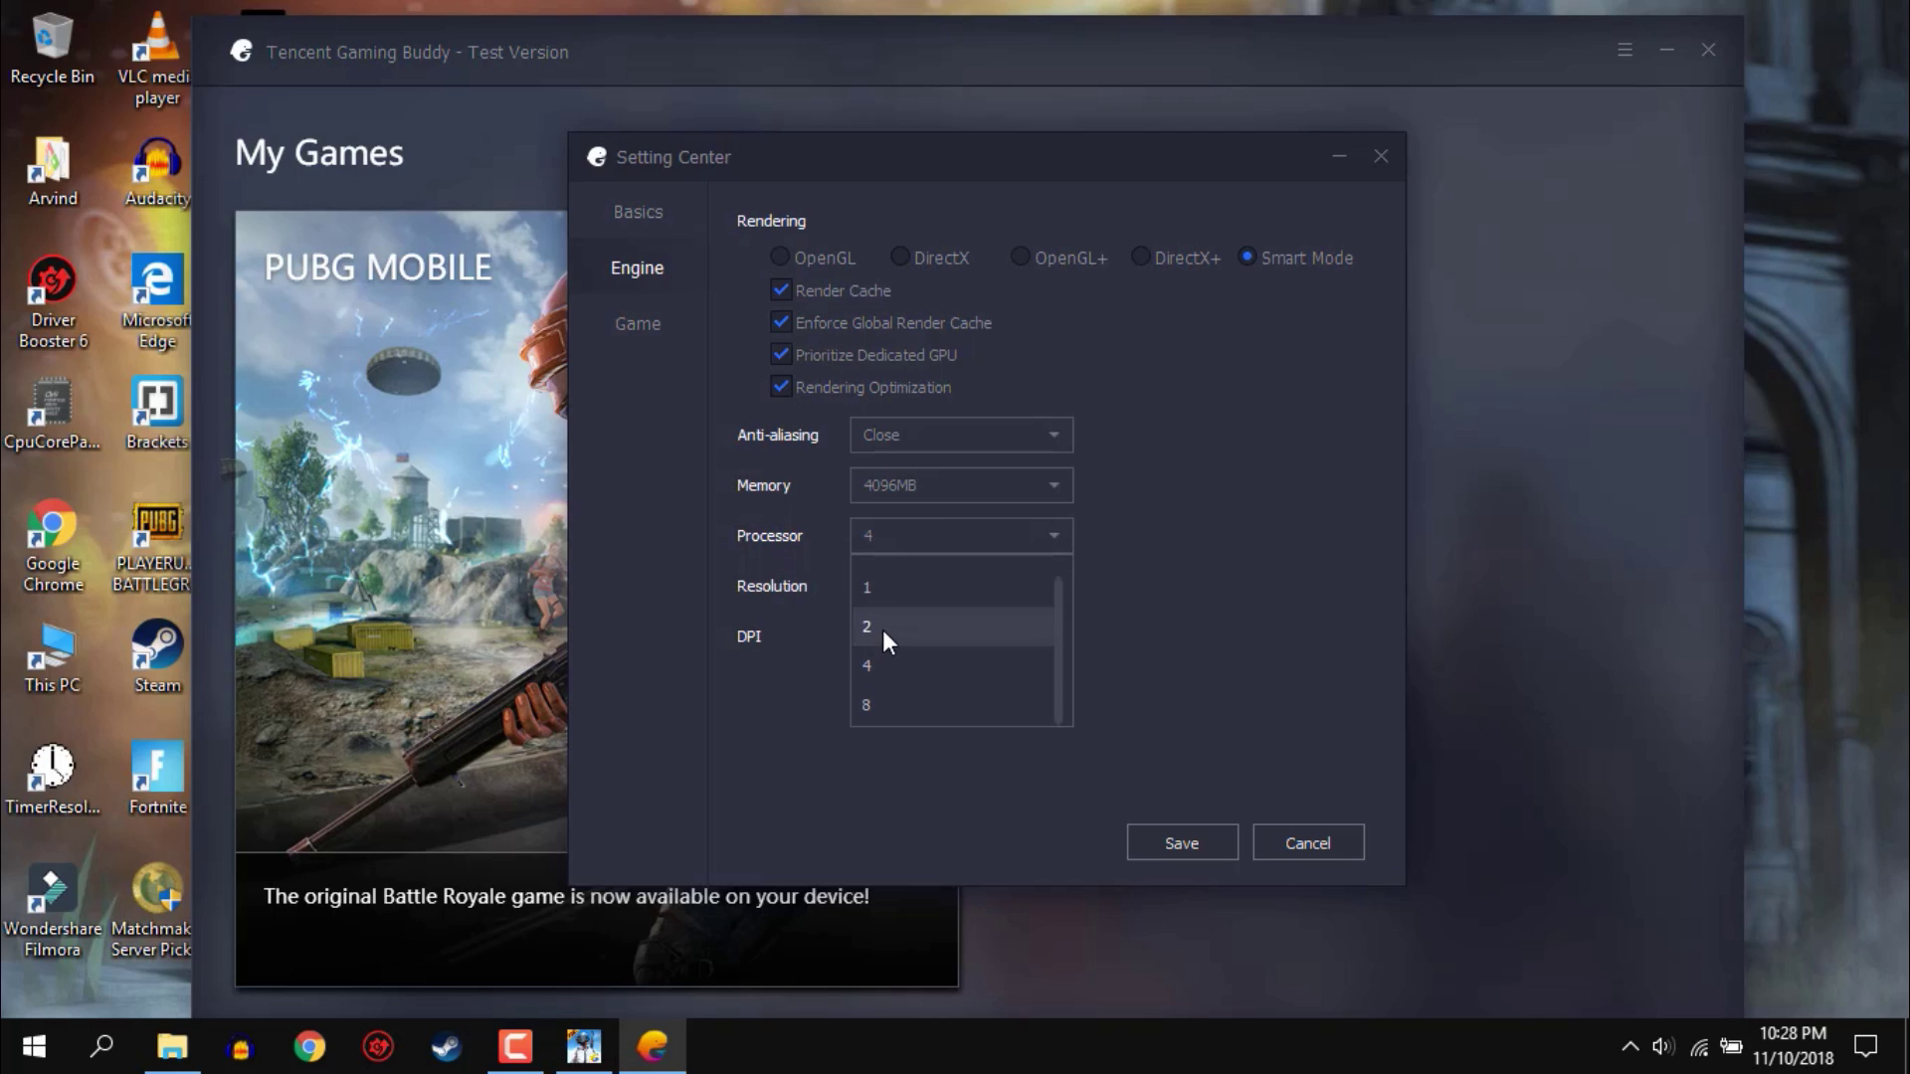
click(829, 574)
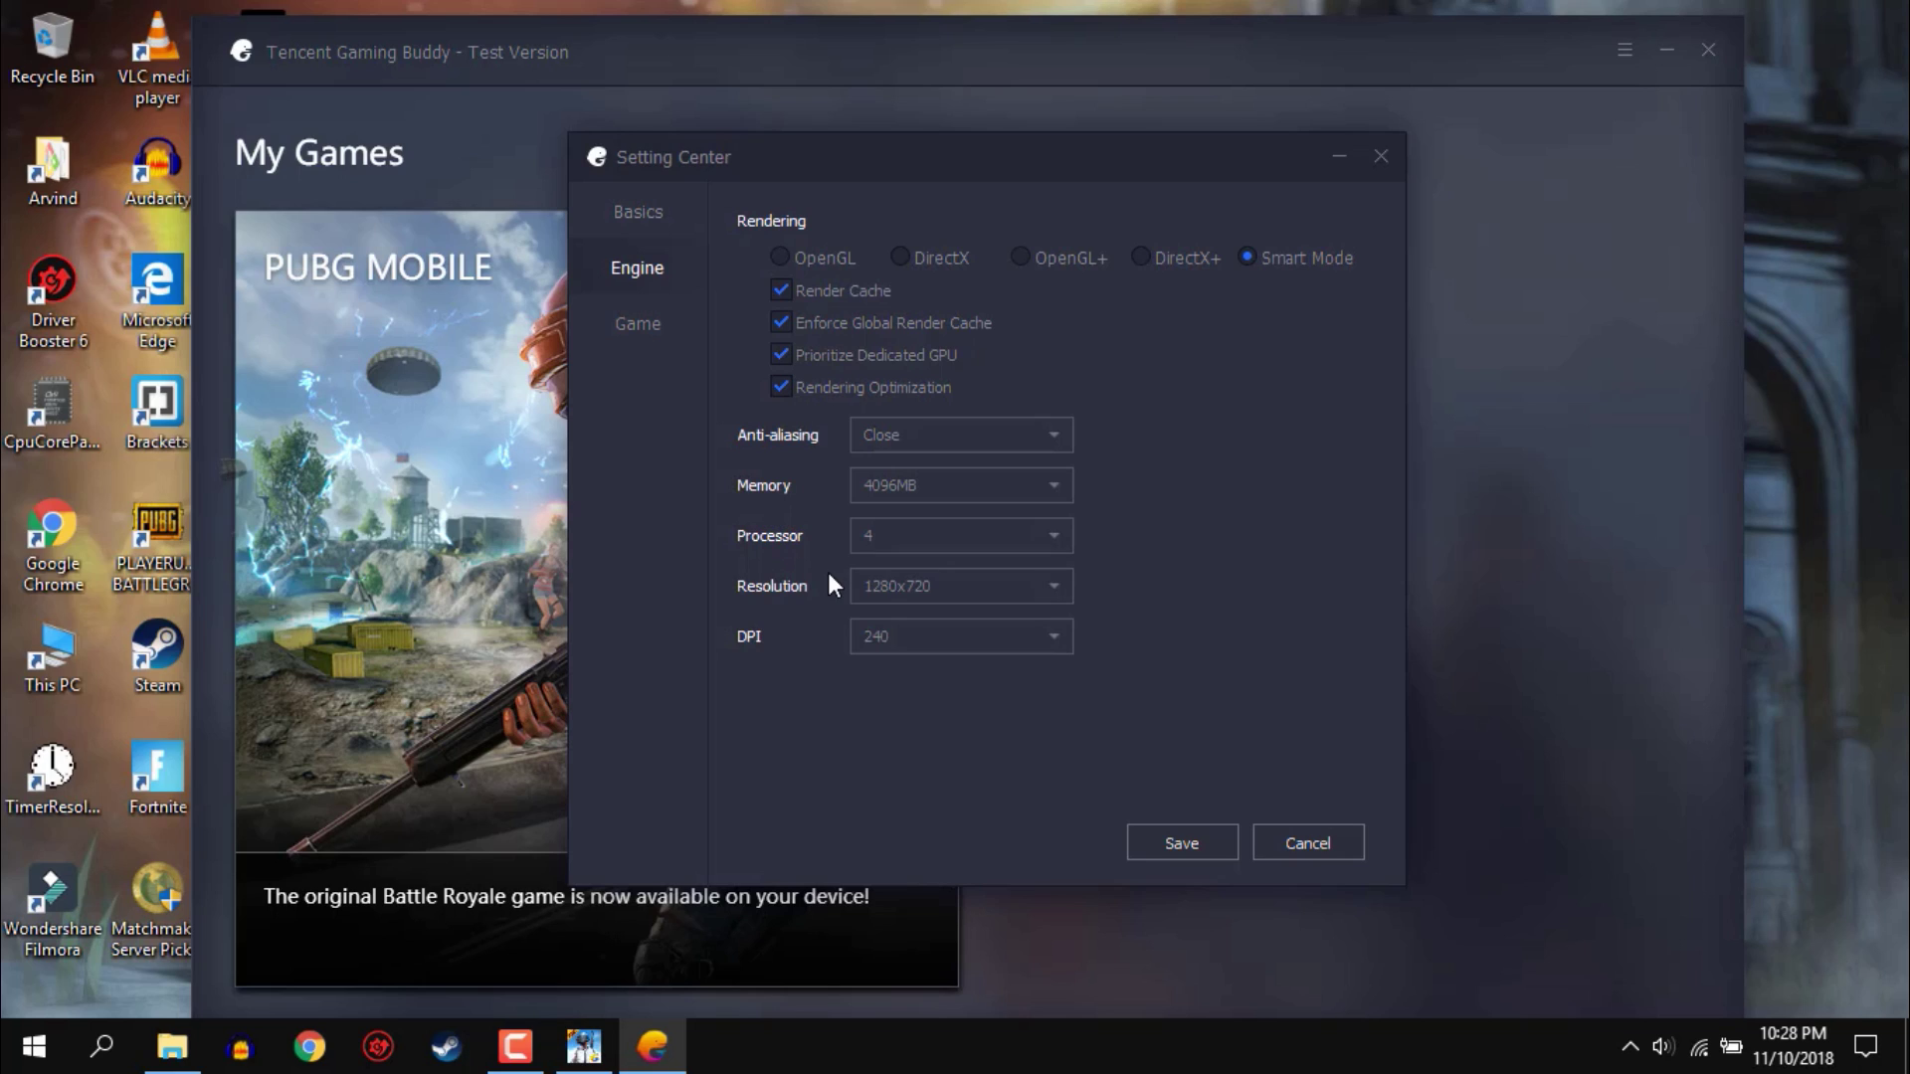
click(892, 587)
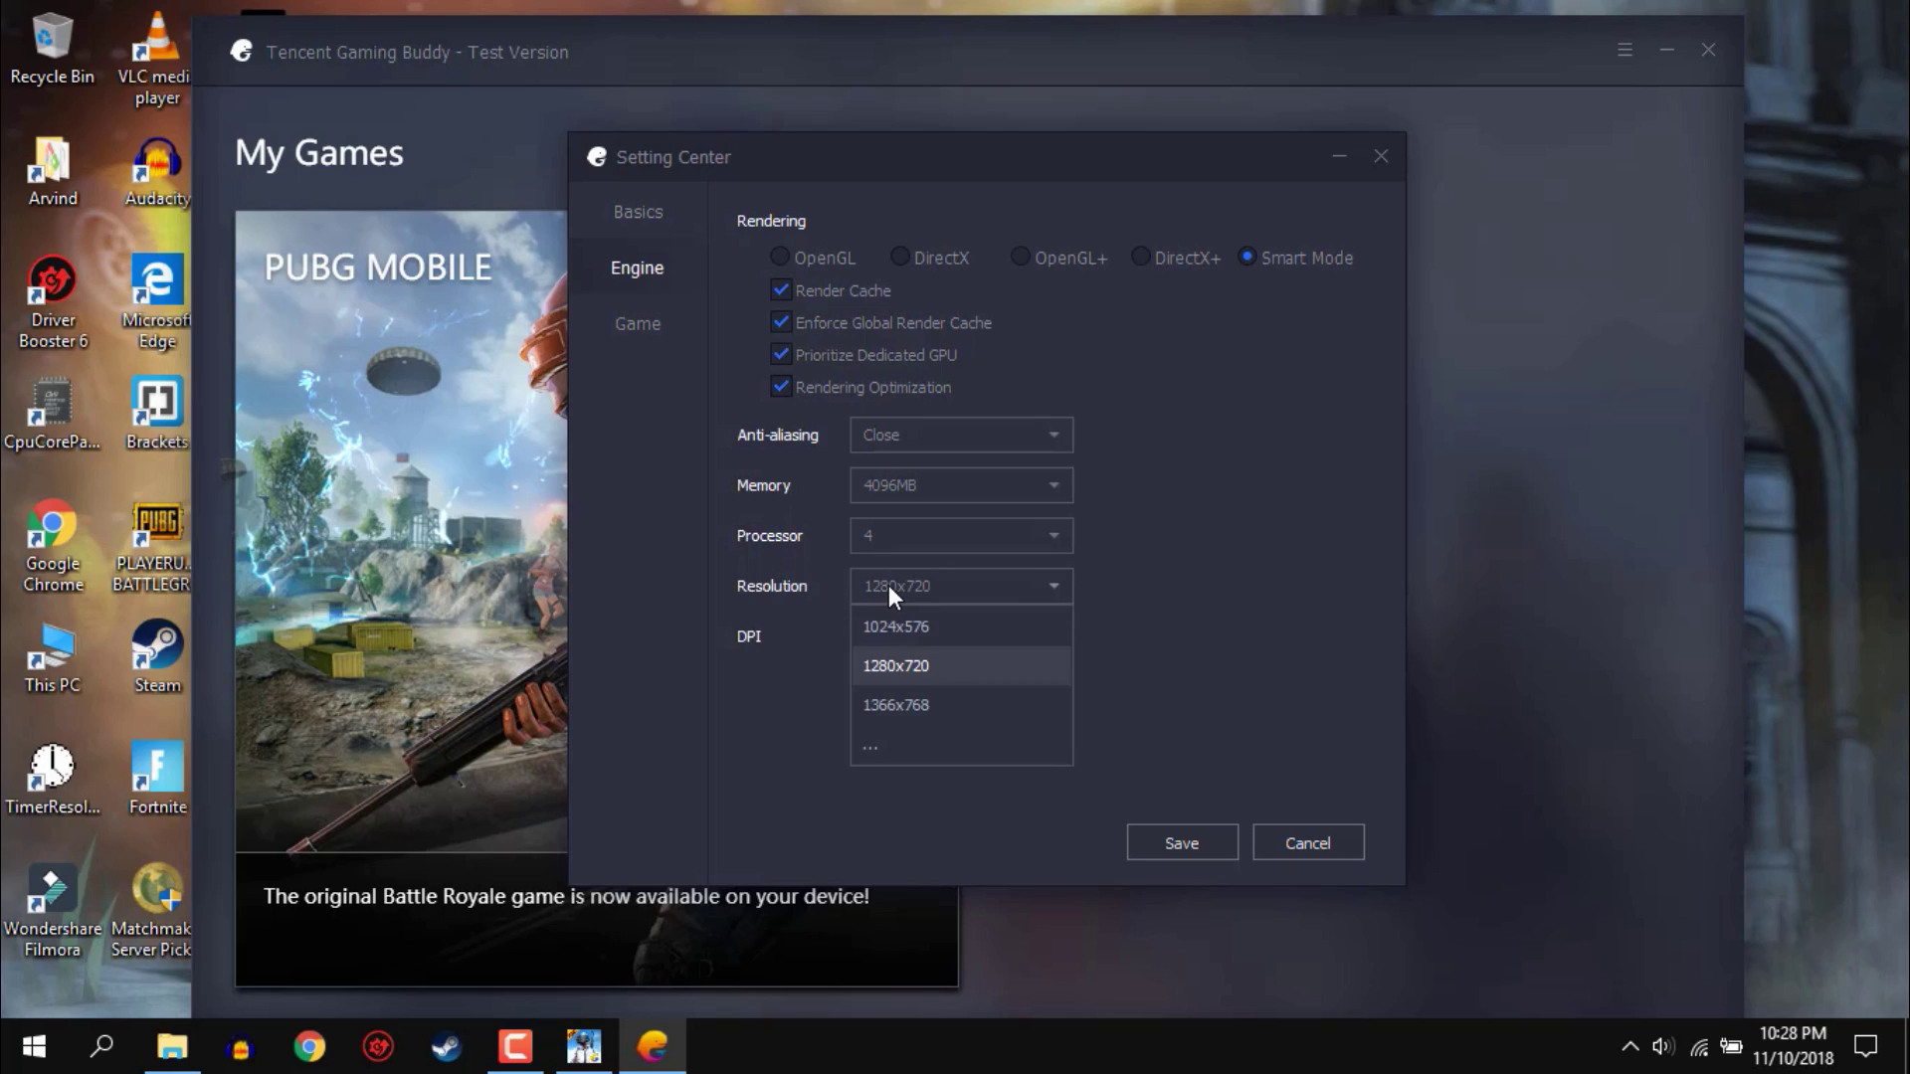
click(896, 667)
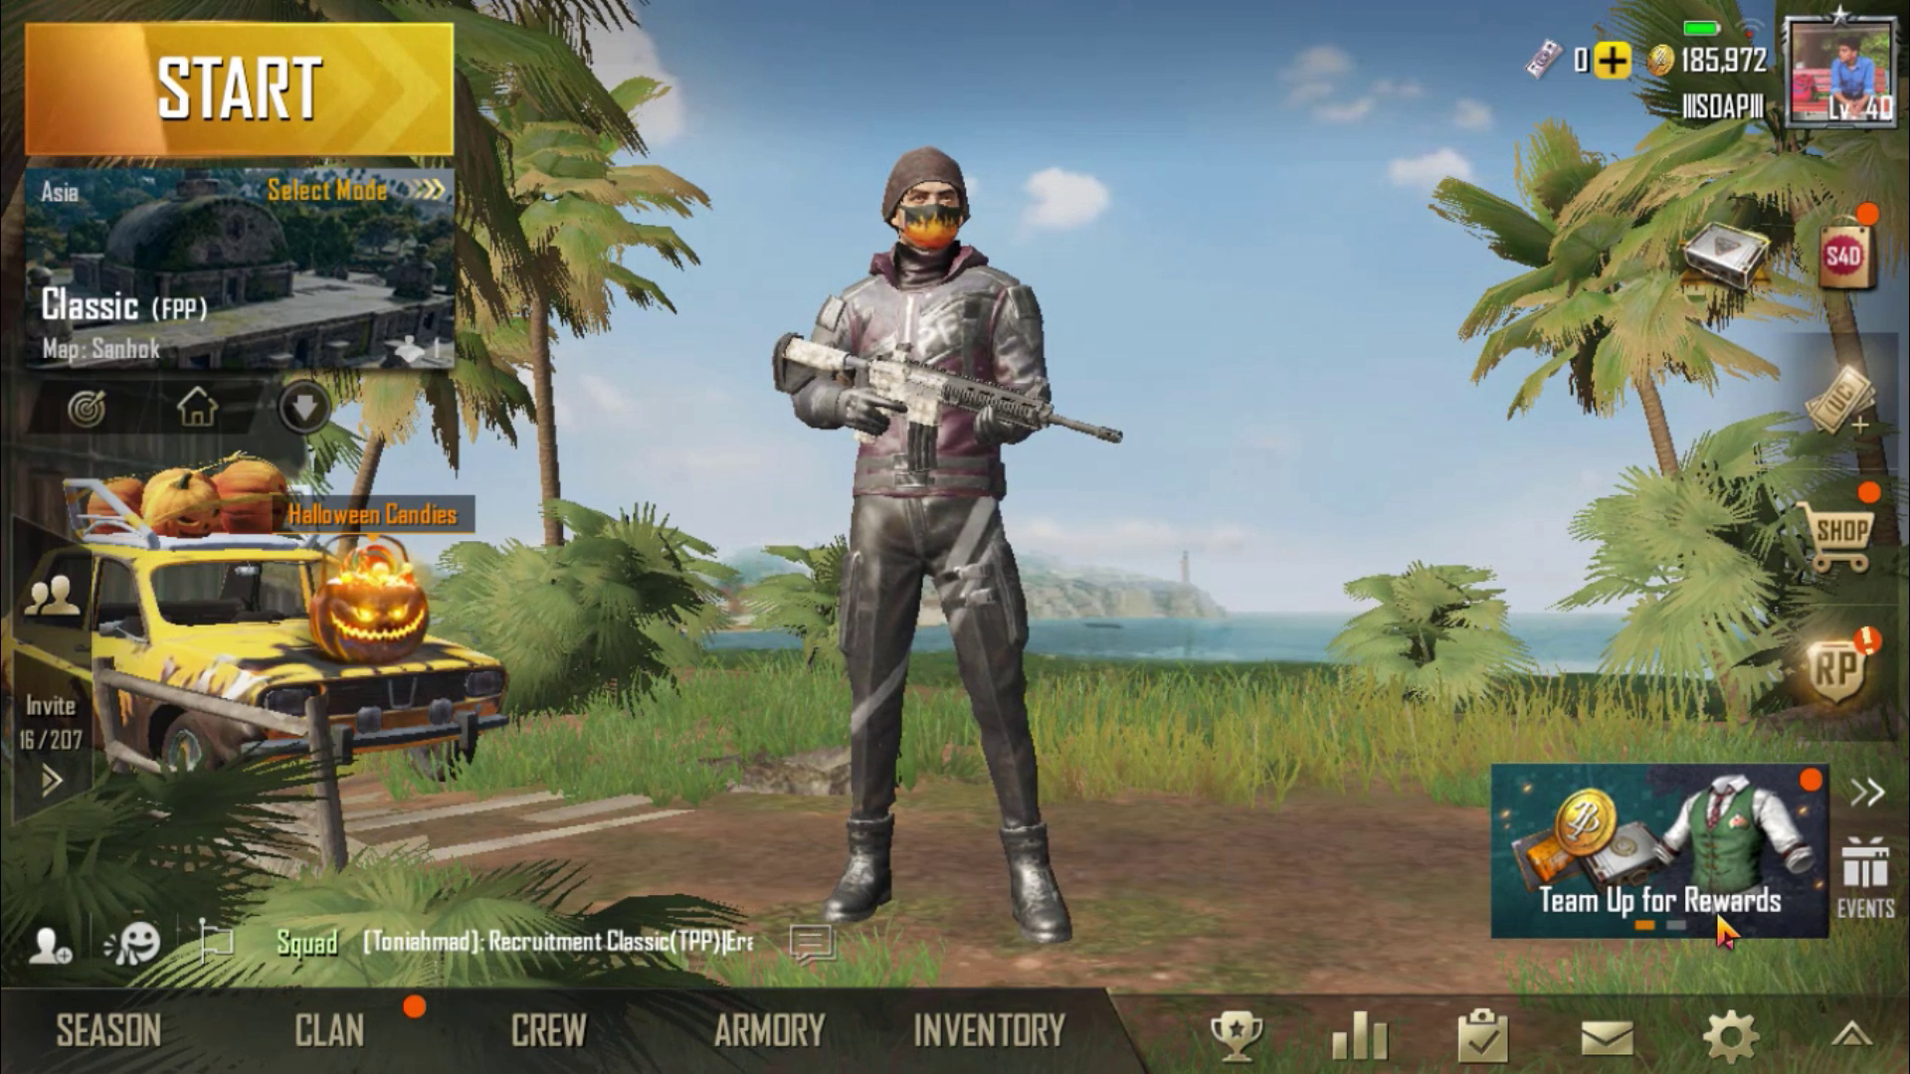
- Set PUBG Mobile graphics to Smooth with Extreme frame rate
click(1727, 1037)
click(1785, 272)
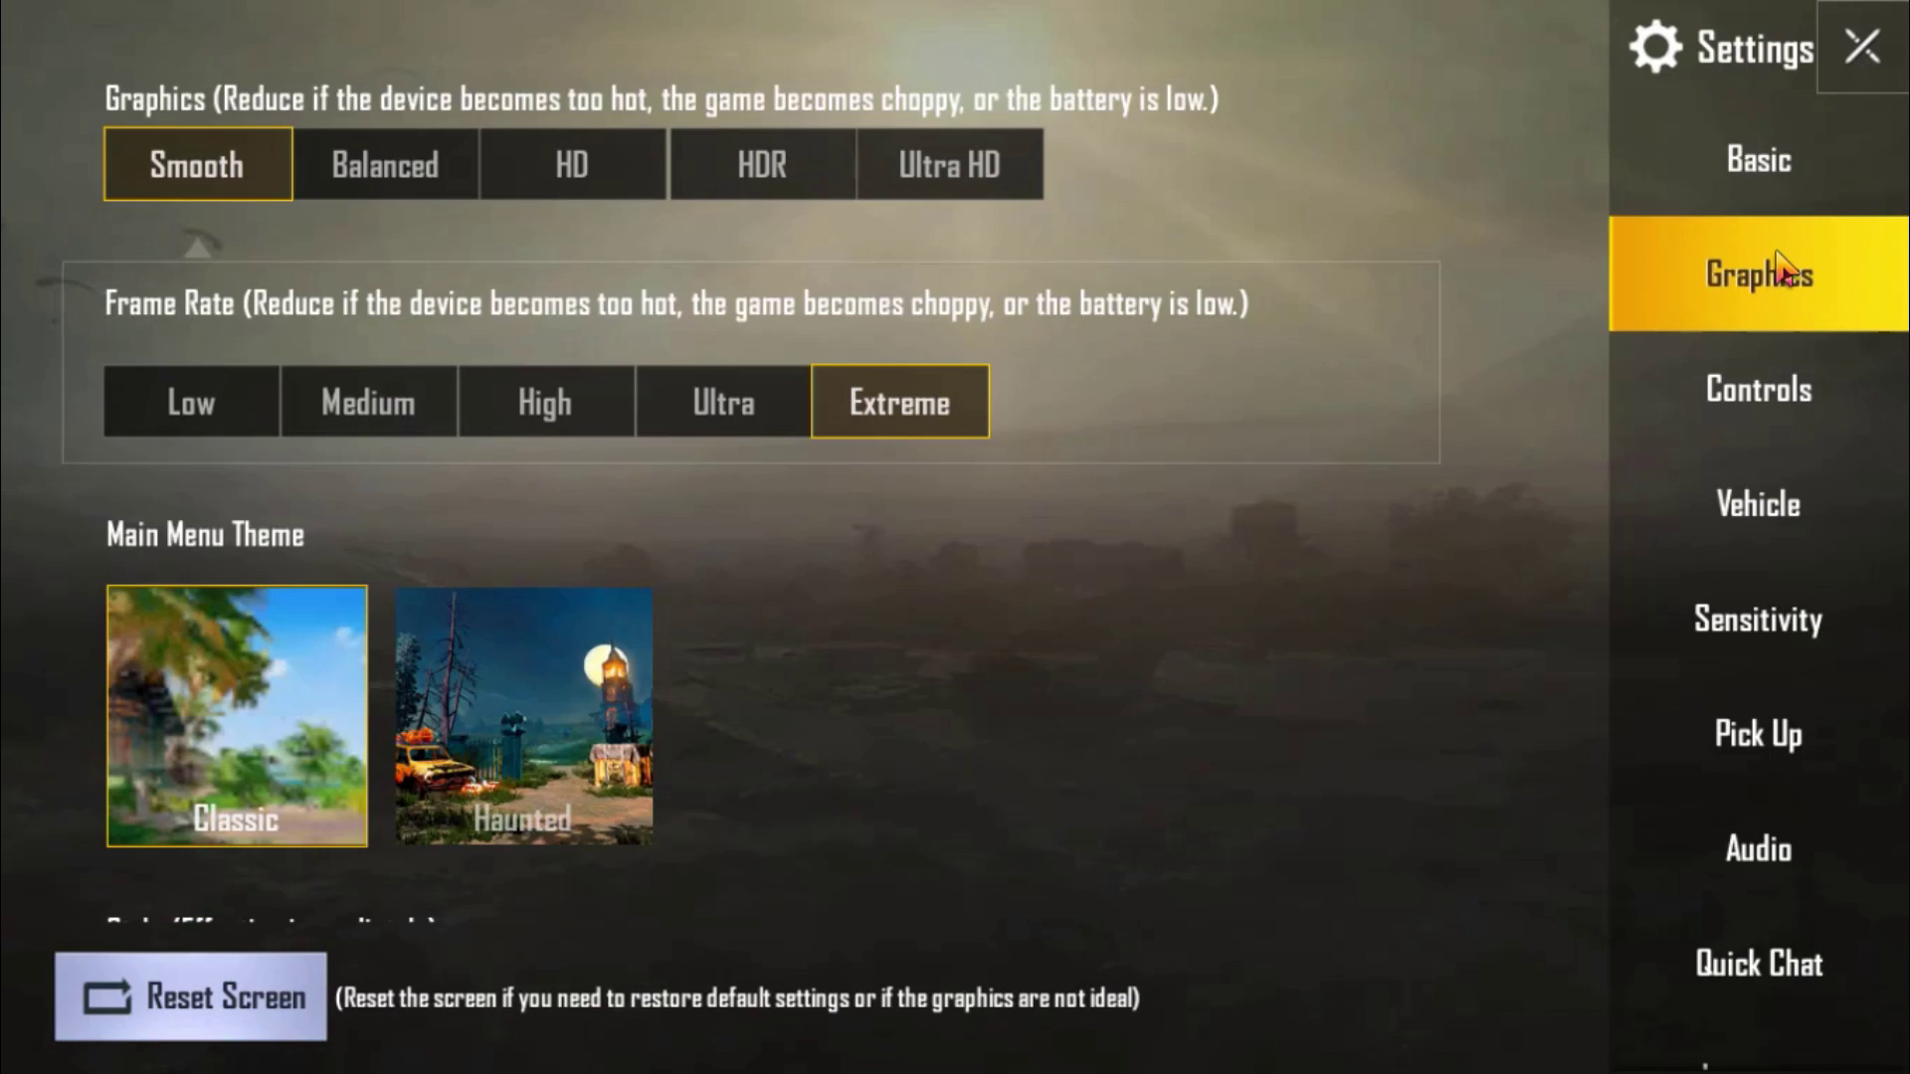
click(353, 172)
click(224, 187)
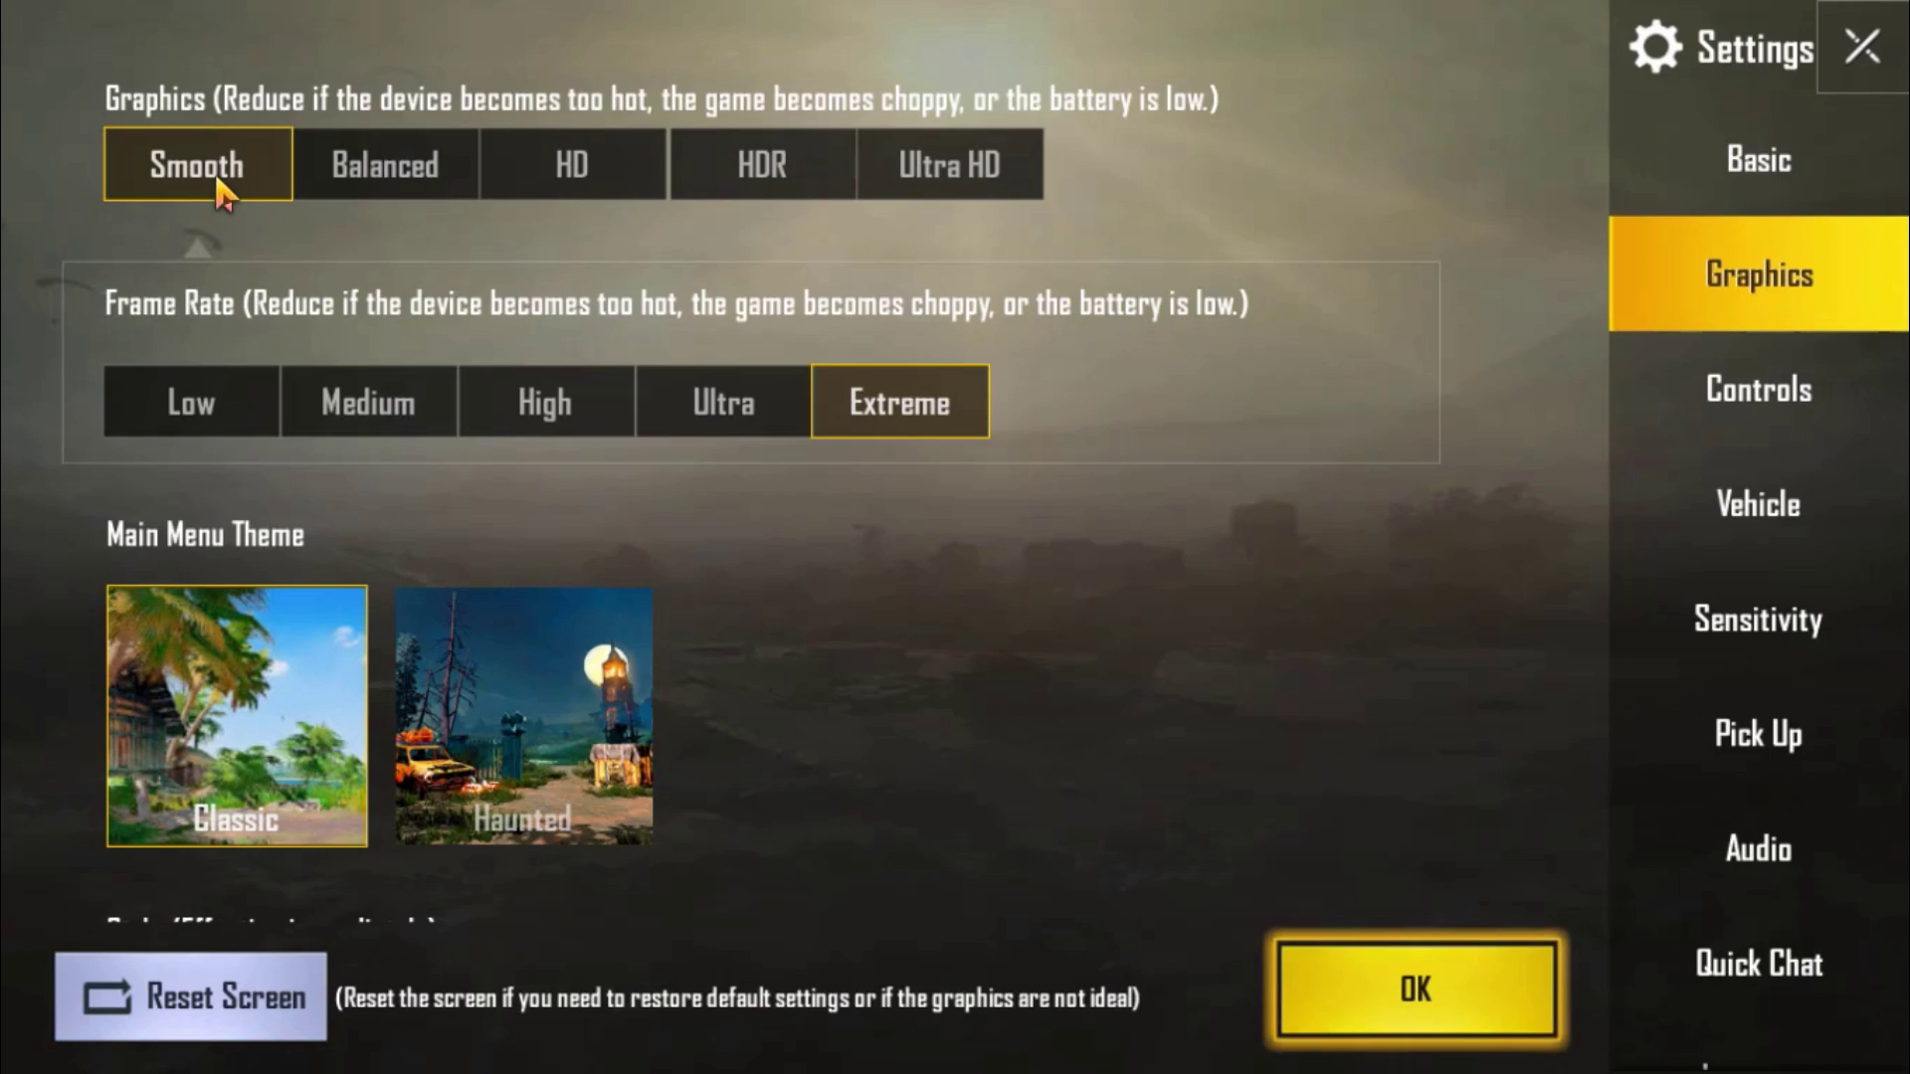
click(739, 403)
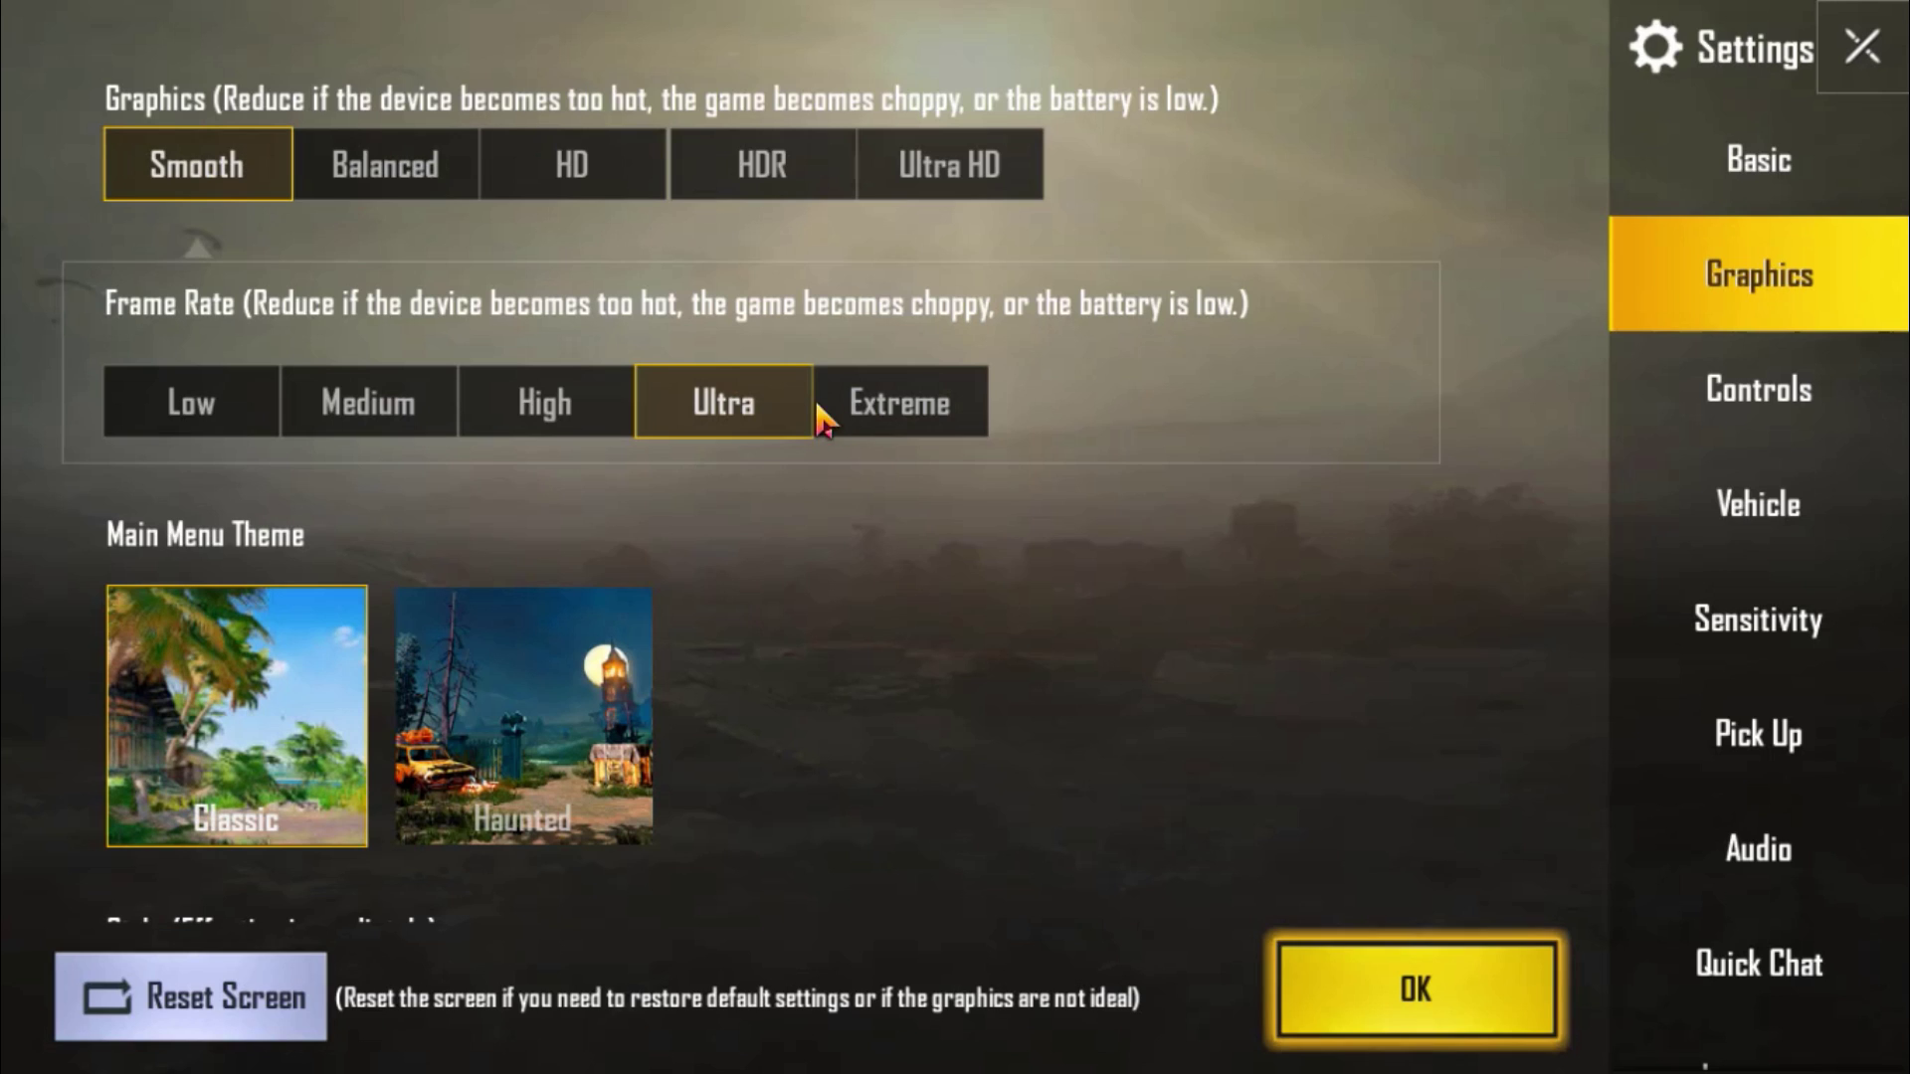
click(873, 403)
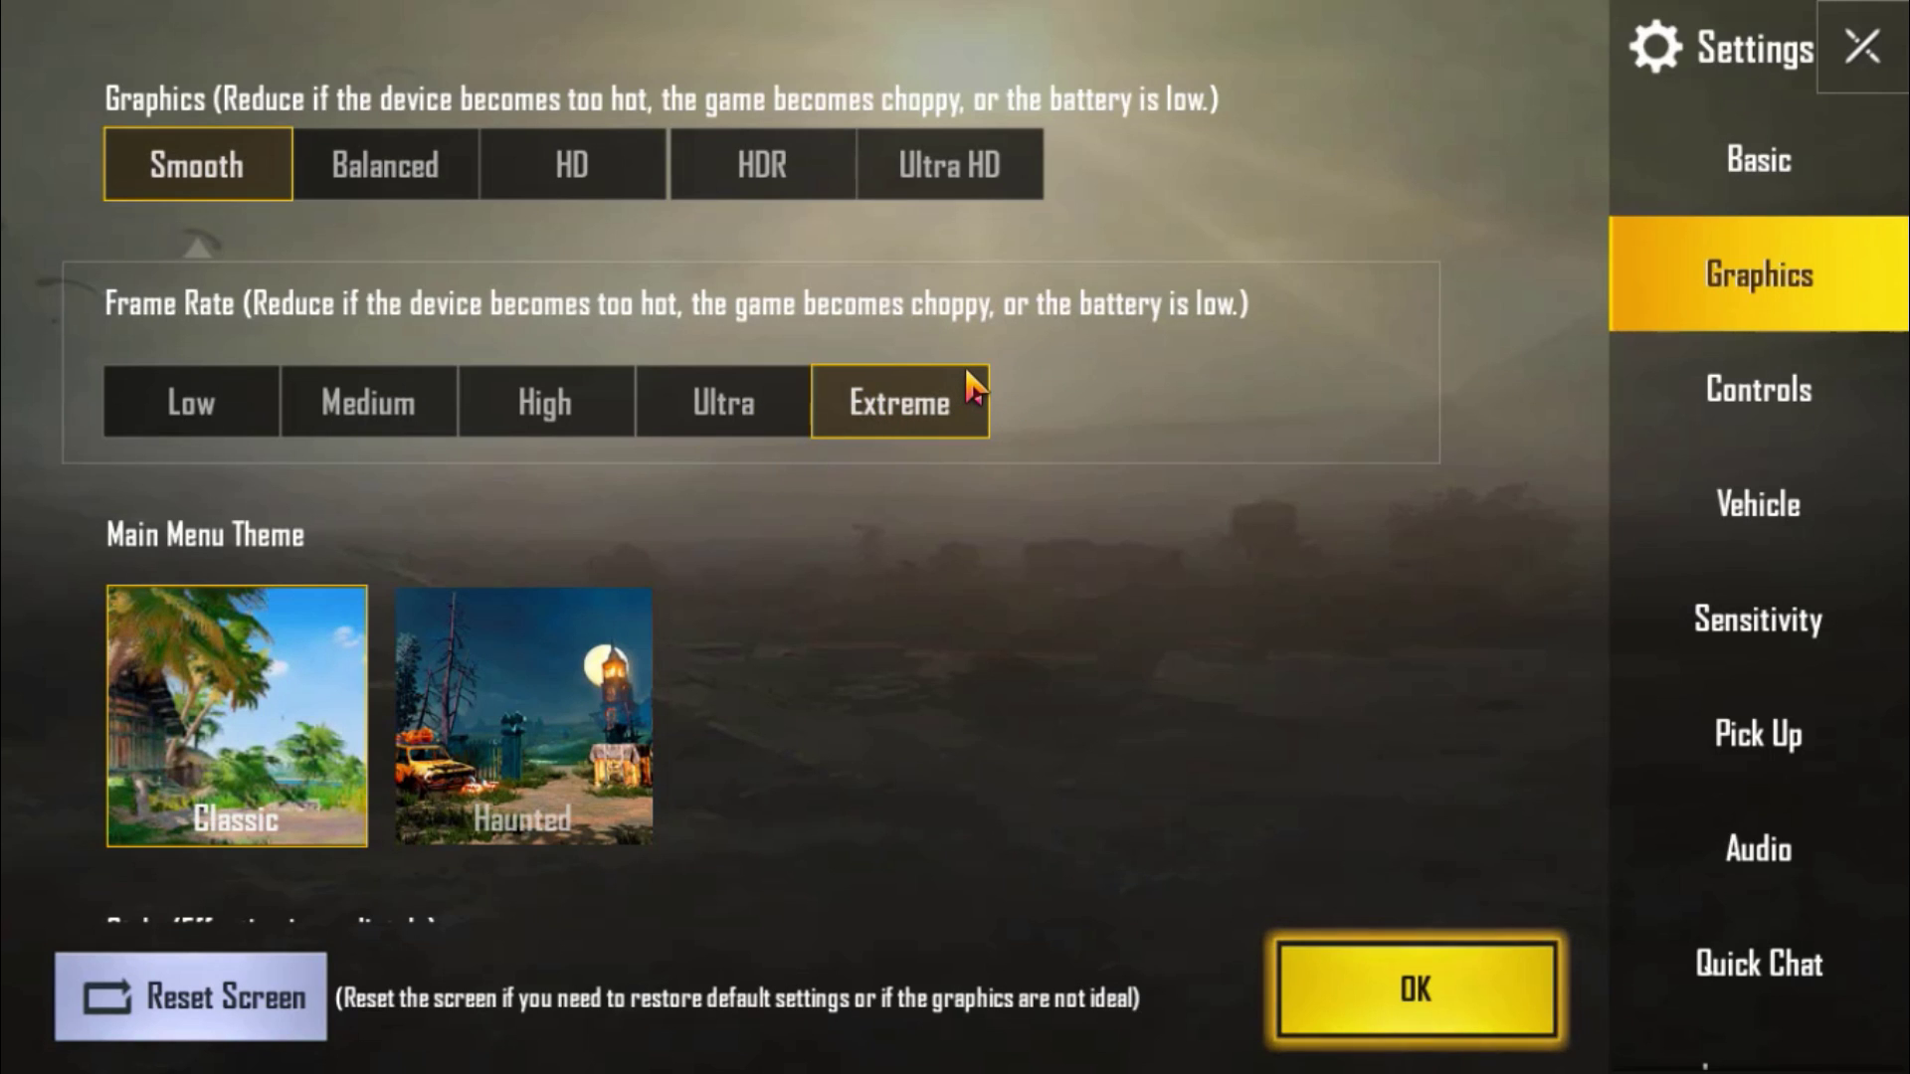
scroll(1096, 574, down, 5)
scroll(1020, 404, down, 2)
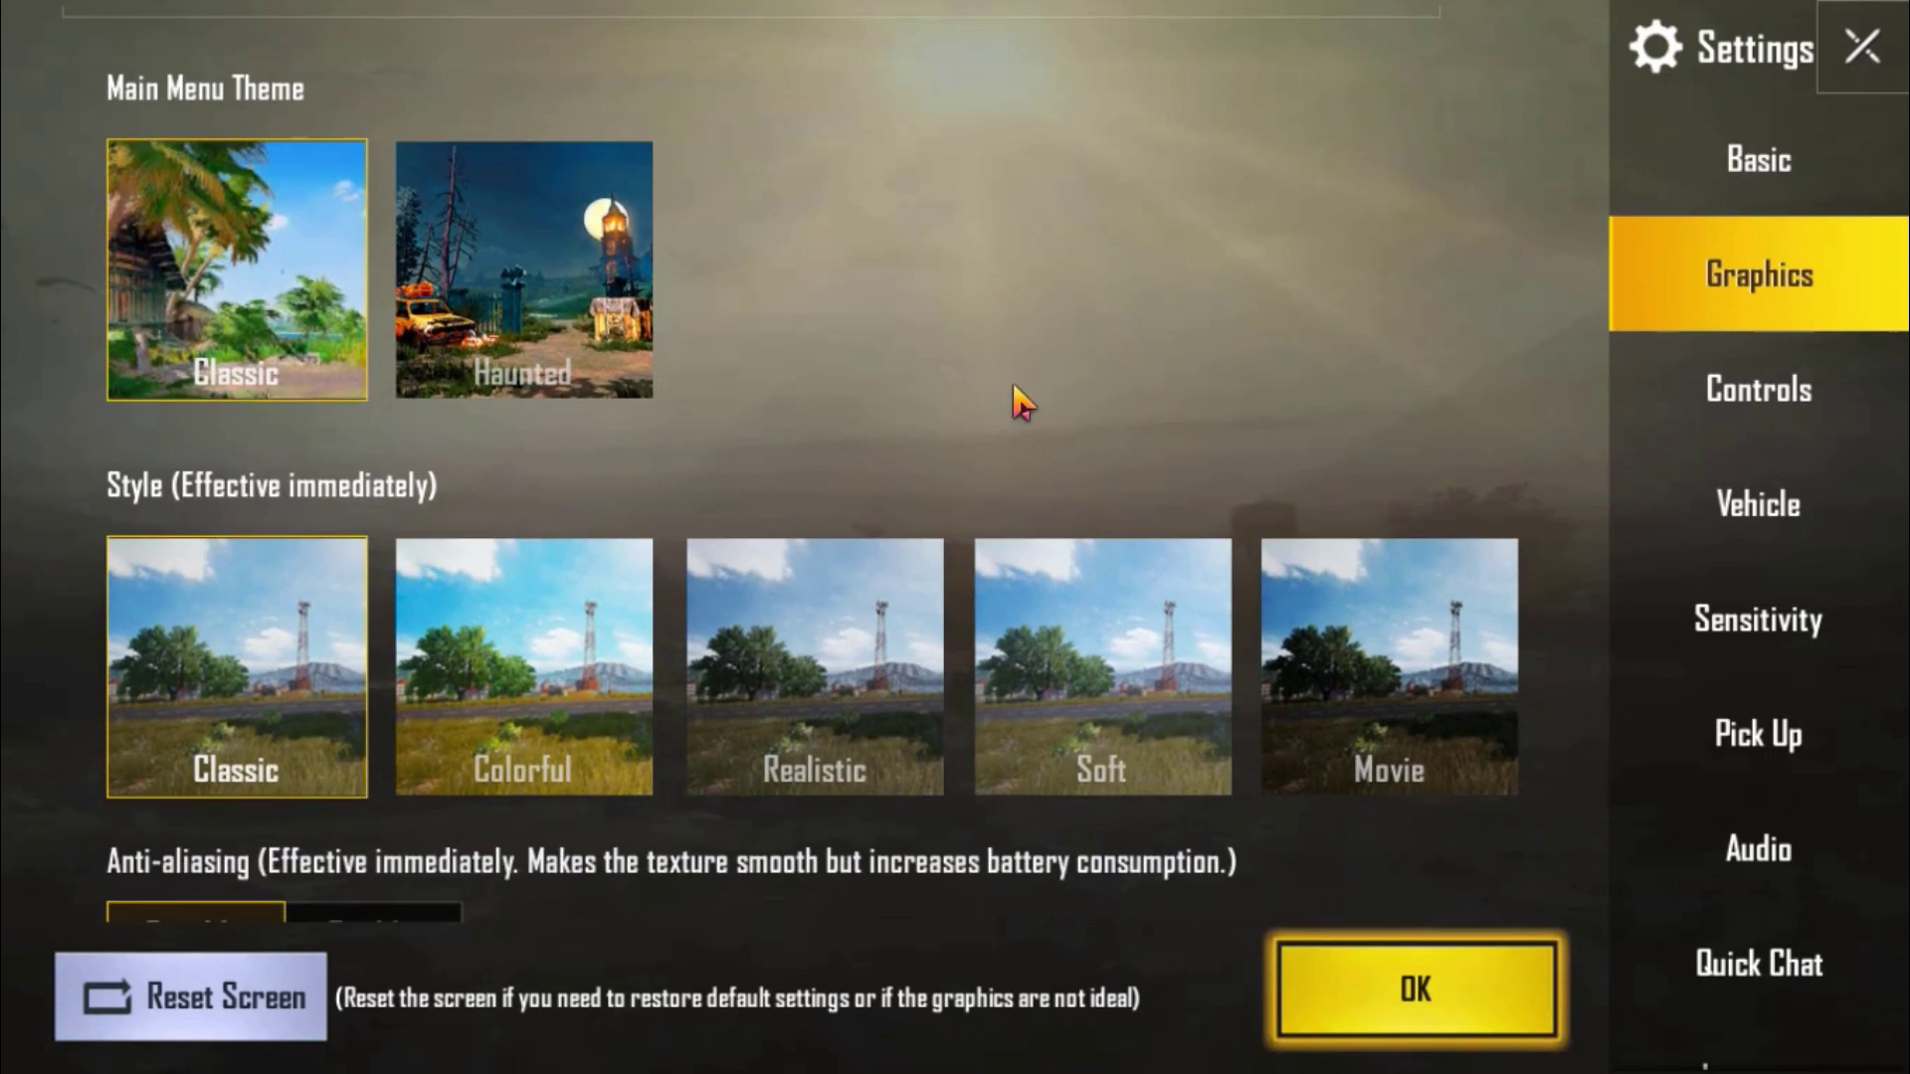
scroll(1020, 403, down, 4)
scroll(938, 520, down, 1)
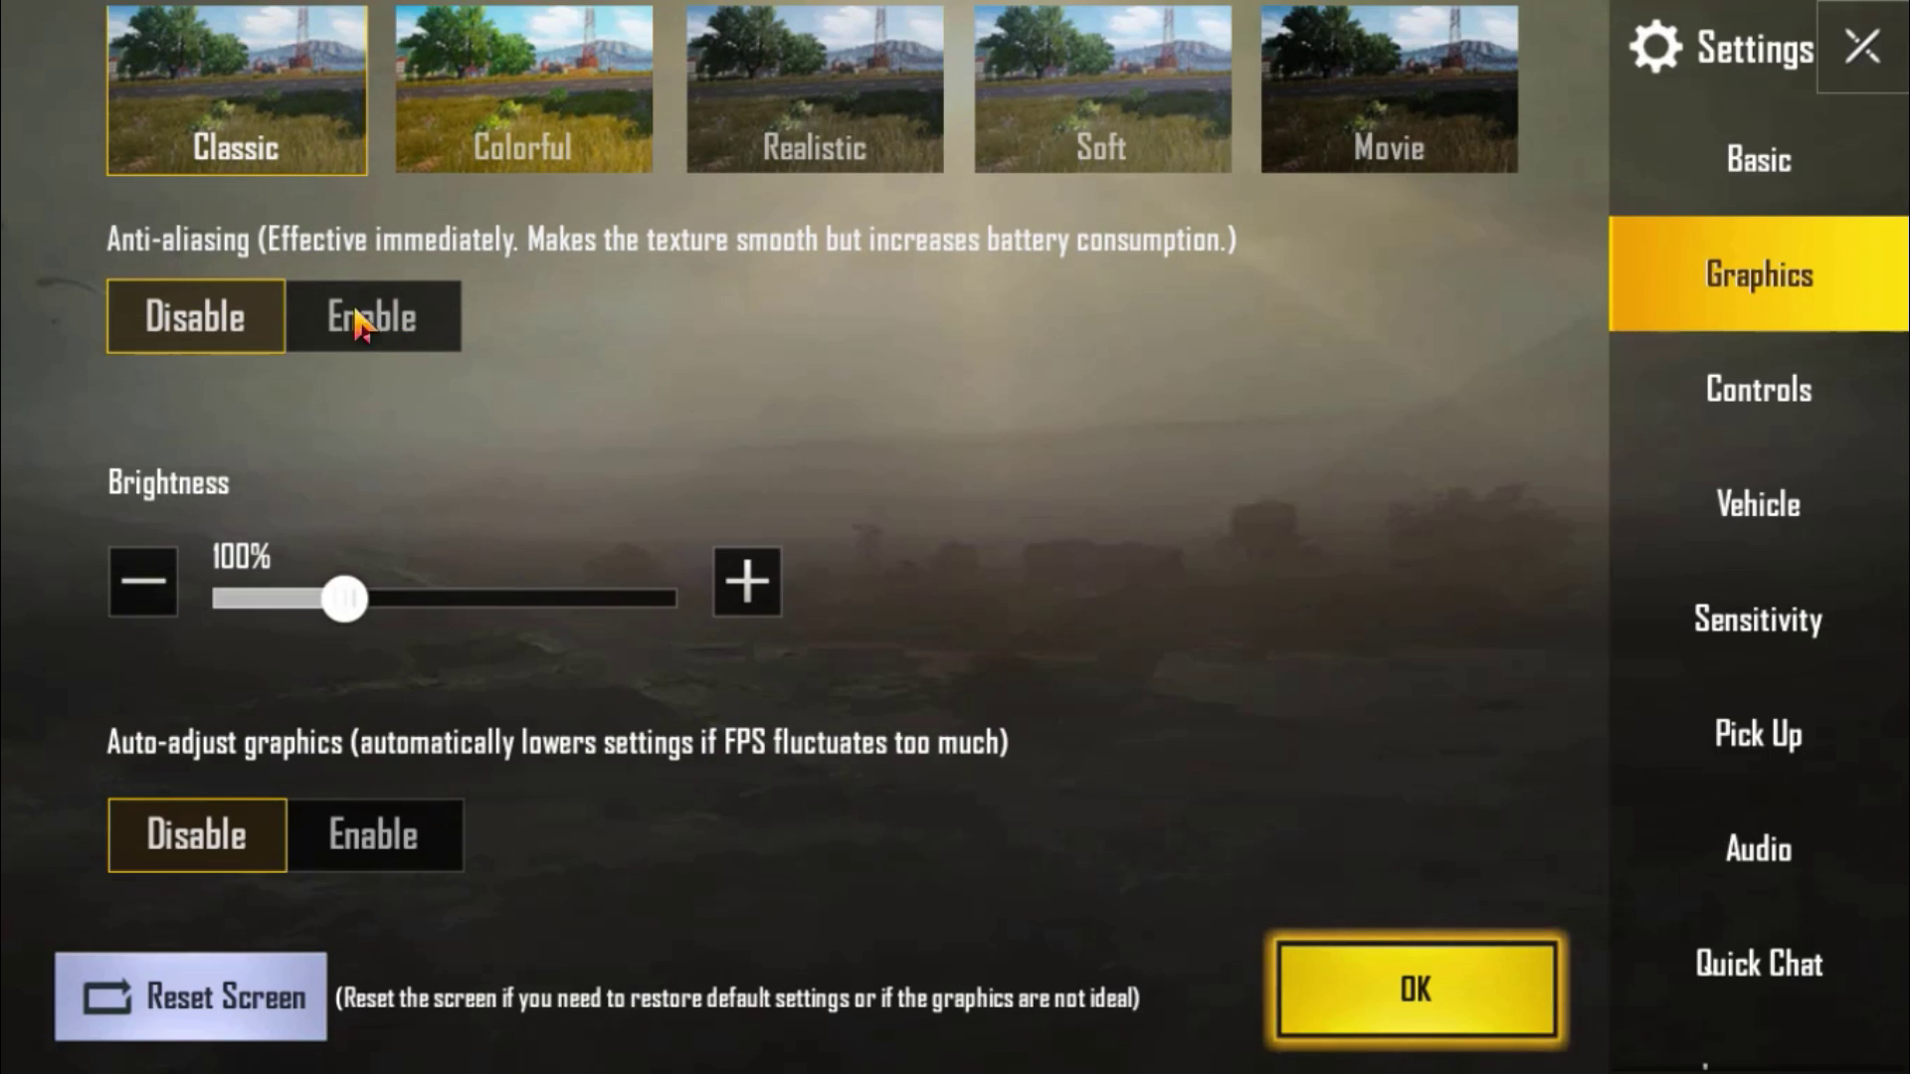
- Leave anti-aliasing and auto-adjust disabled, apply the settings, and return to the lobby
click(358, 323)
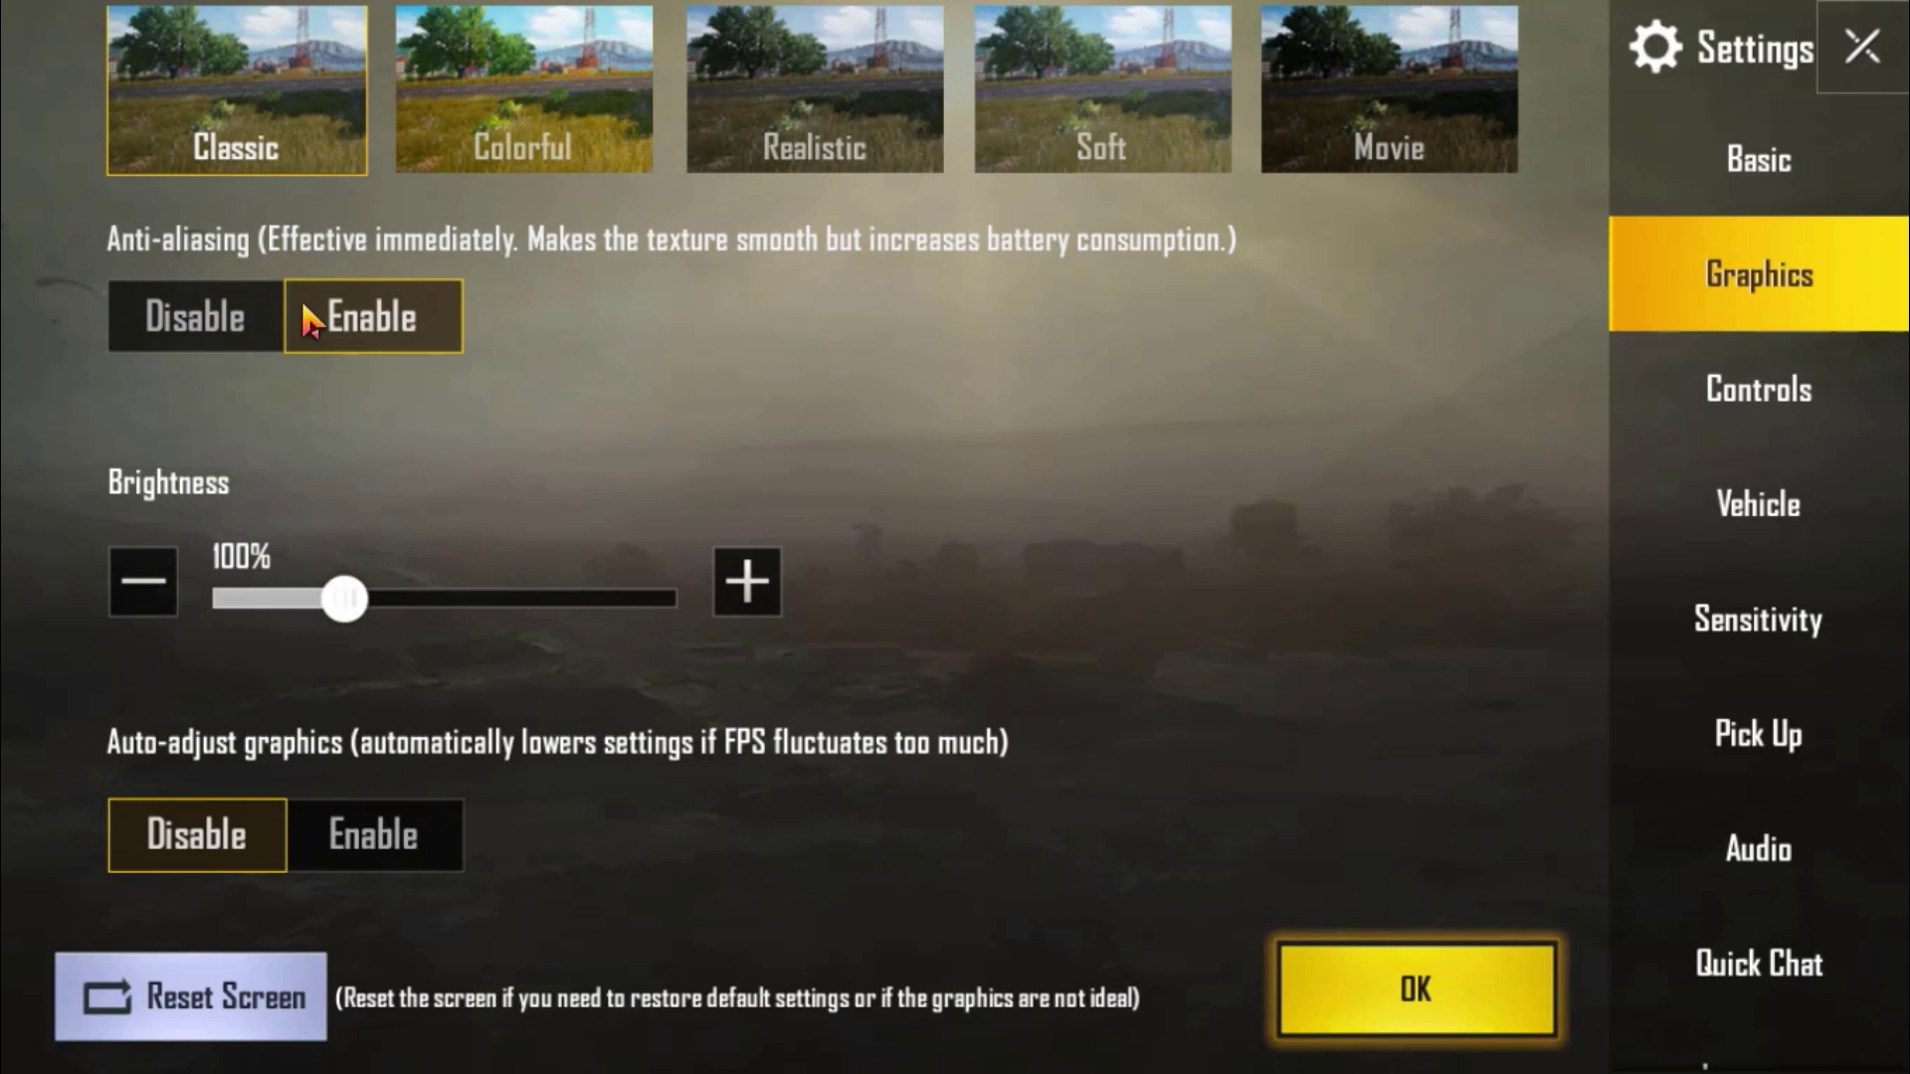
click(362, 826)
click(1415, 990)
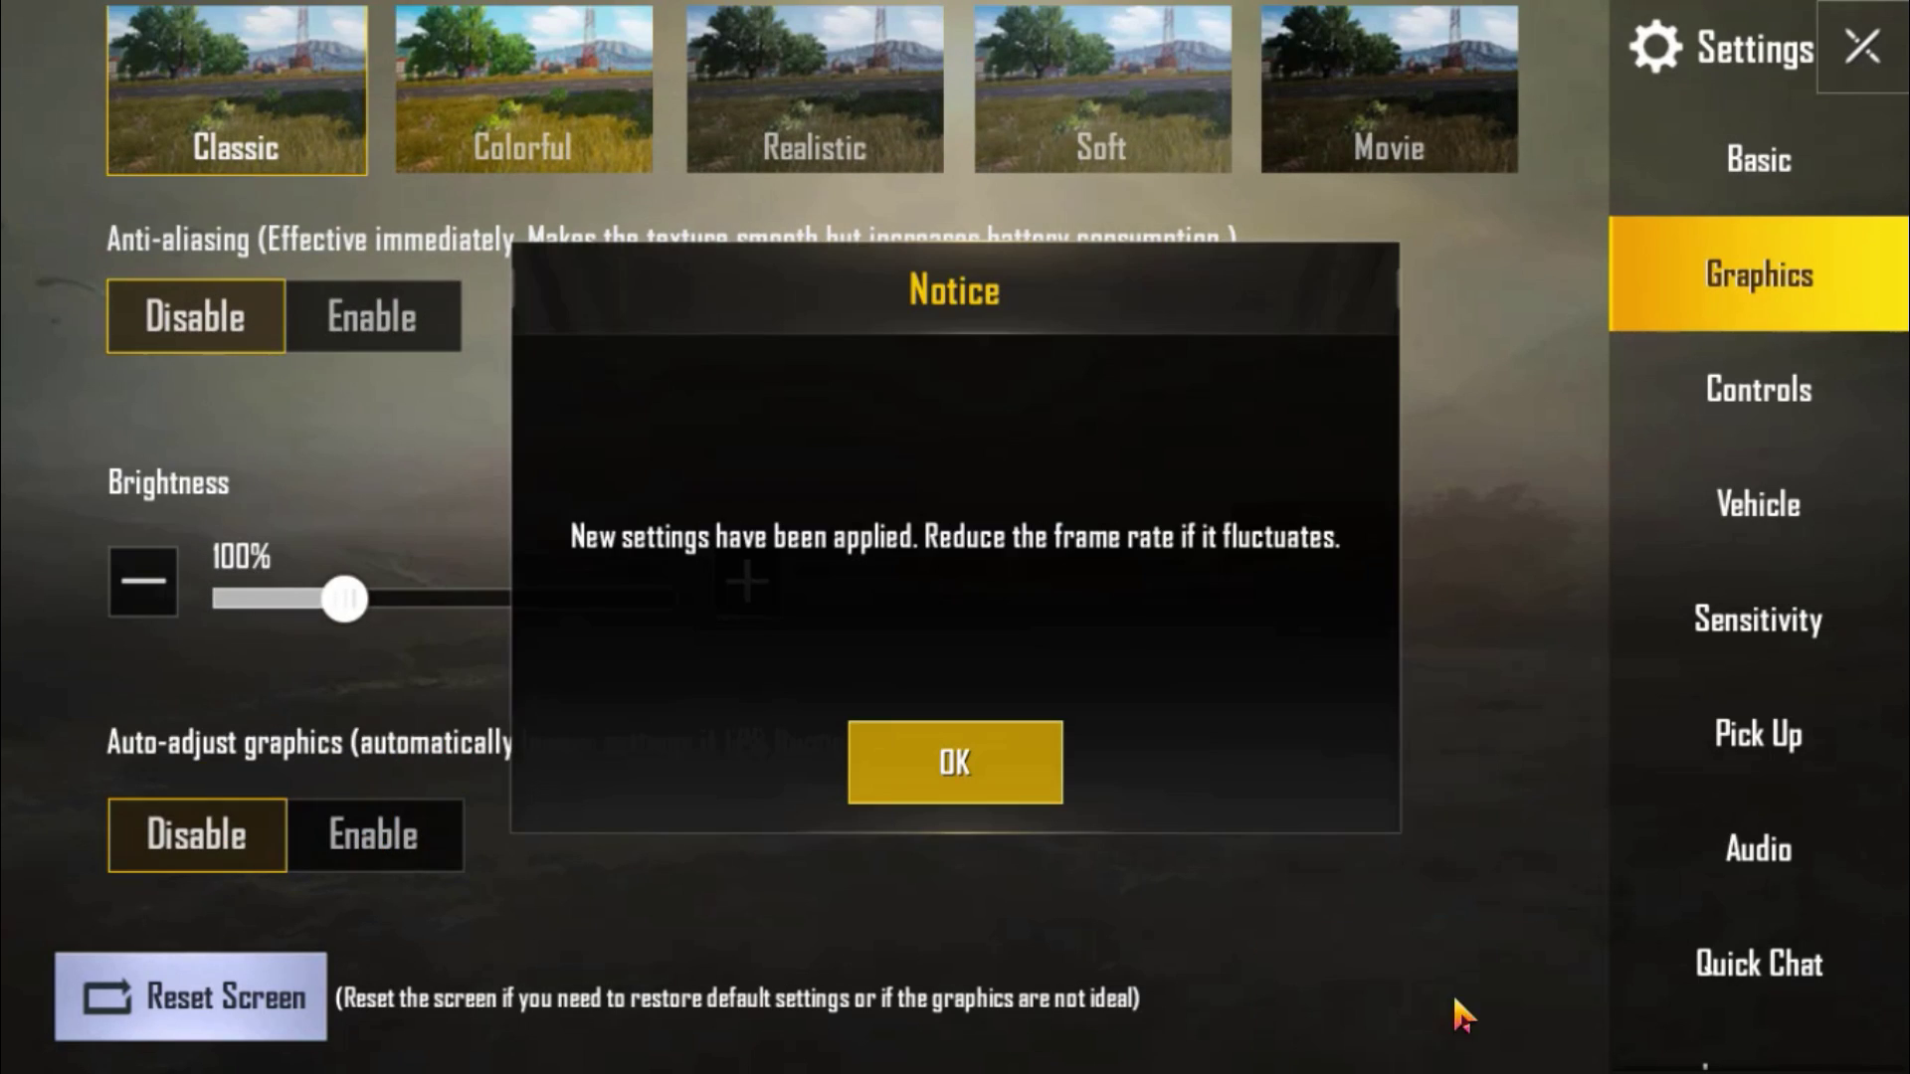
click(967, 764)
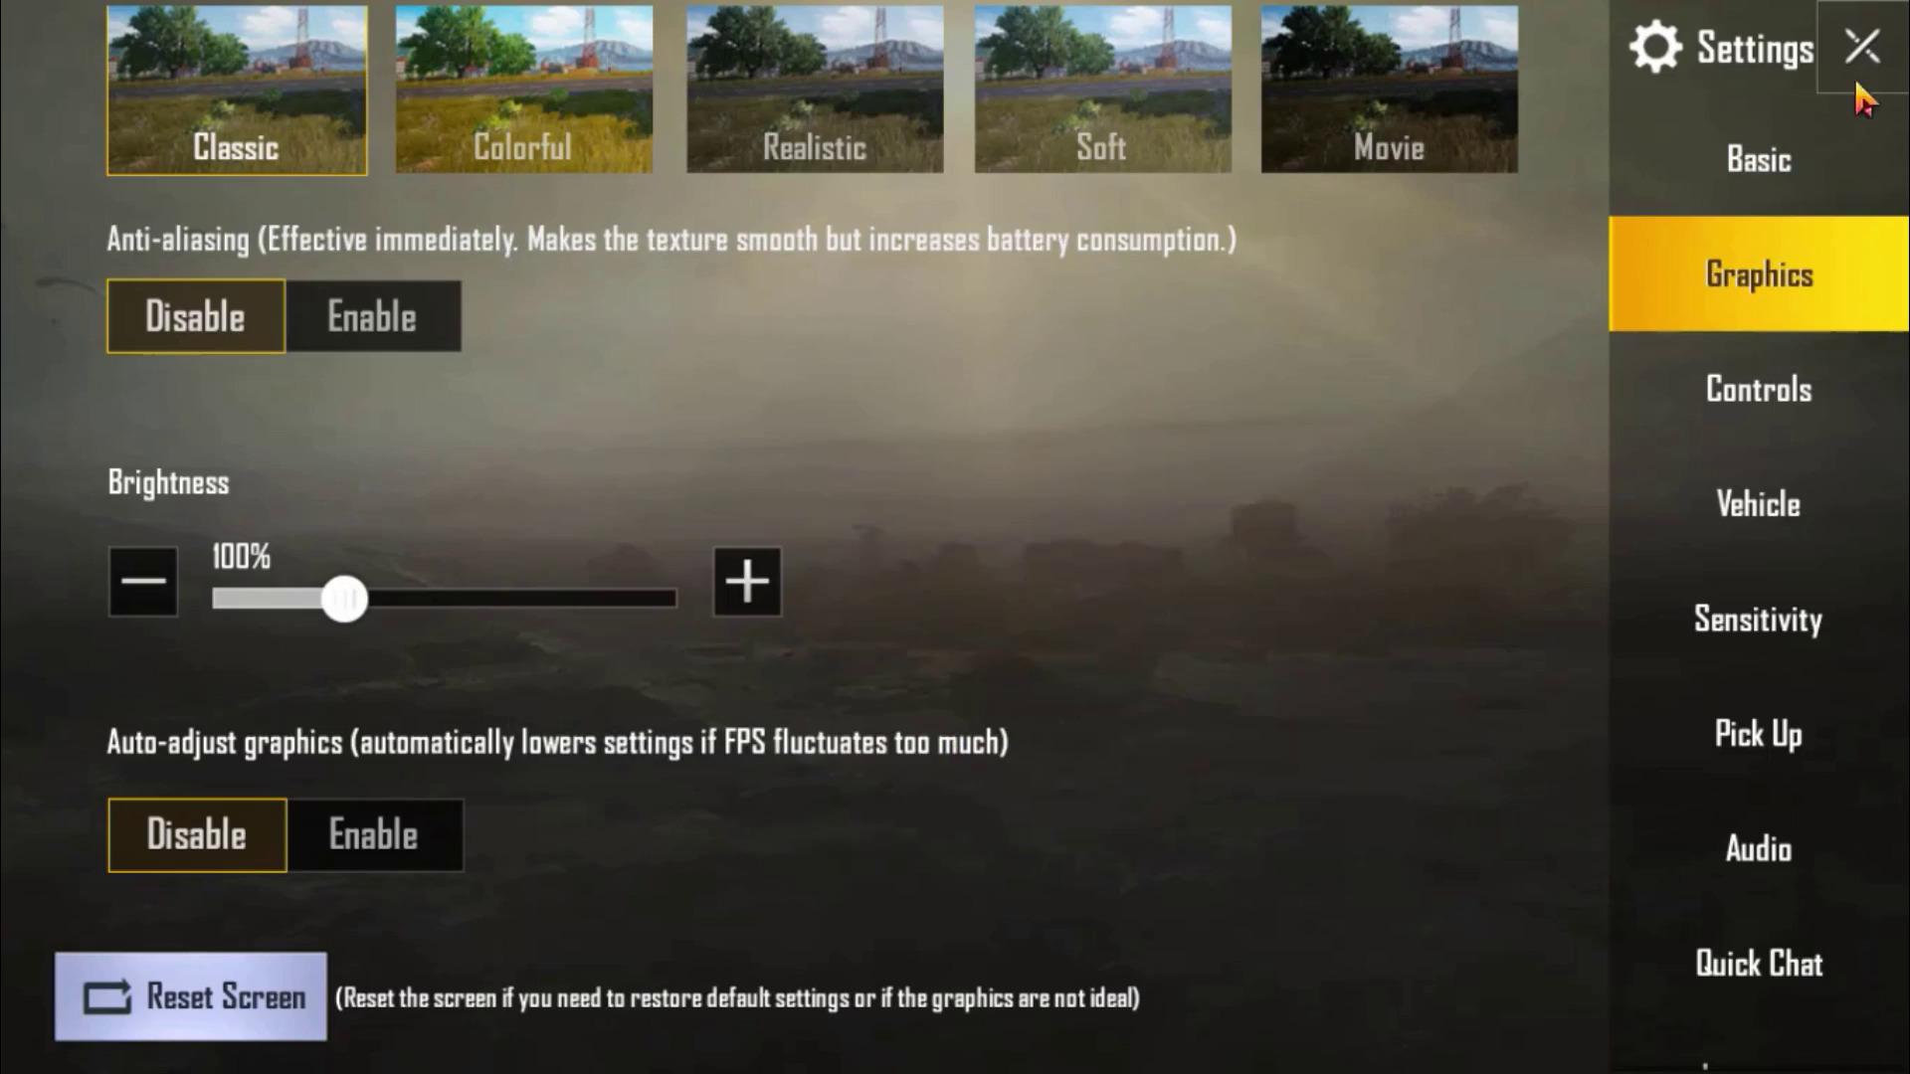
click(1862, 49)
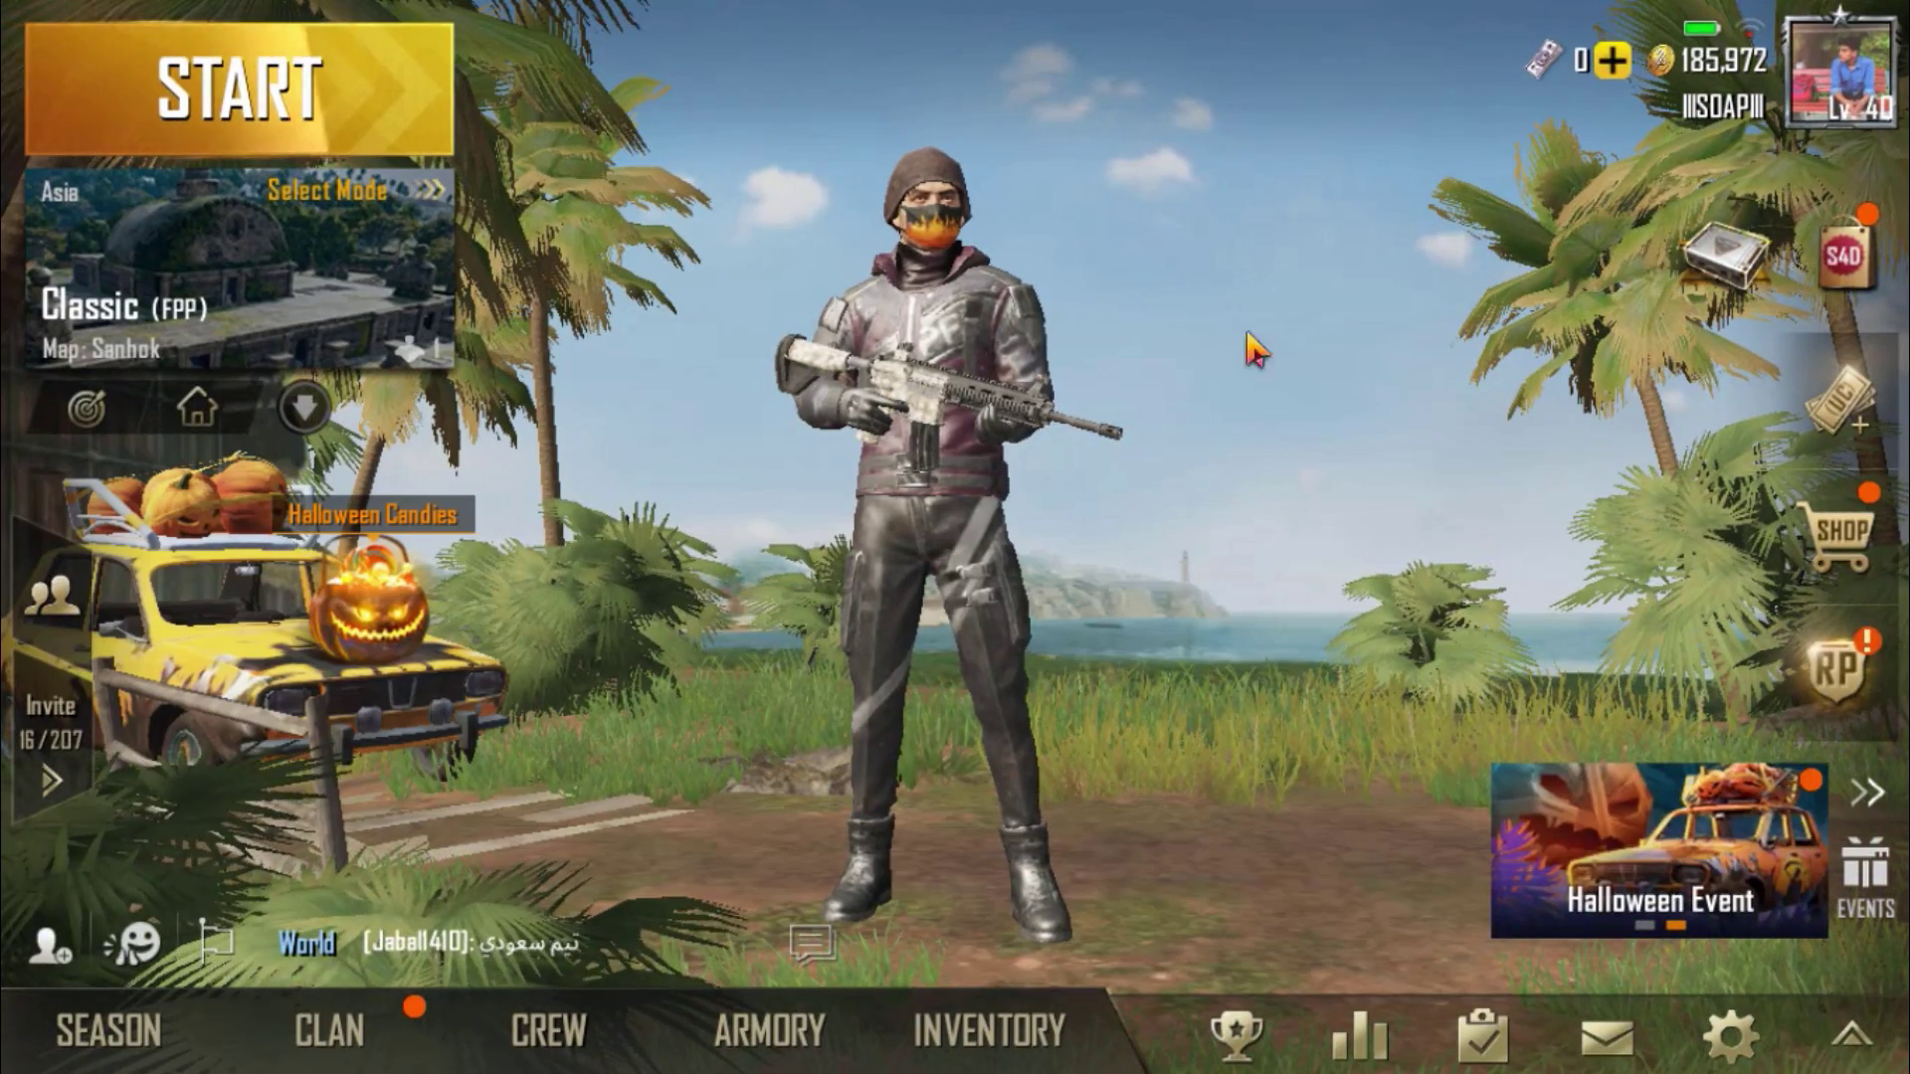